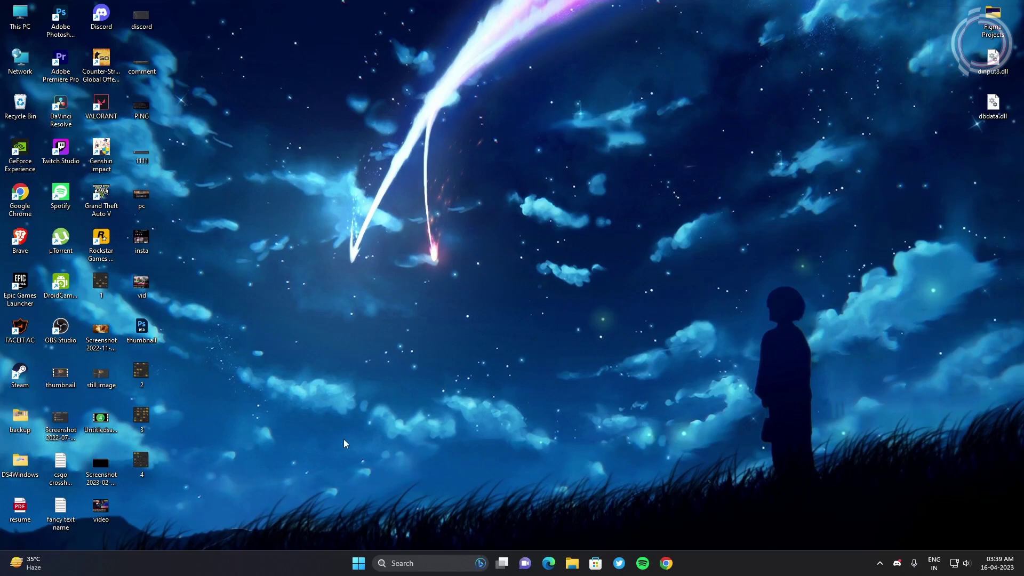
In Task Manager's Startup apps list, select the enabled Update startup entry.
right_click(332, 564)
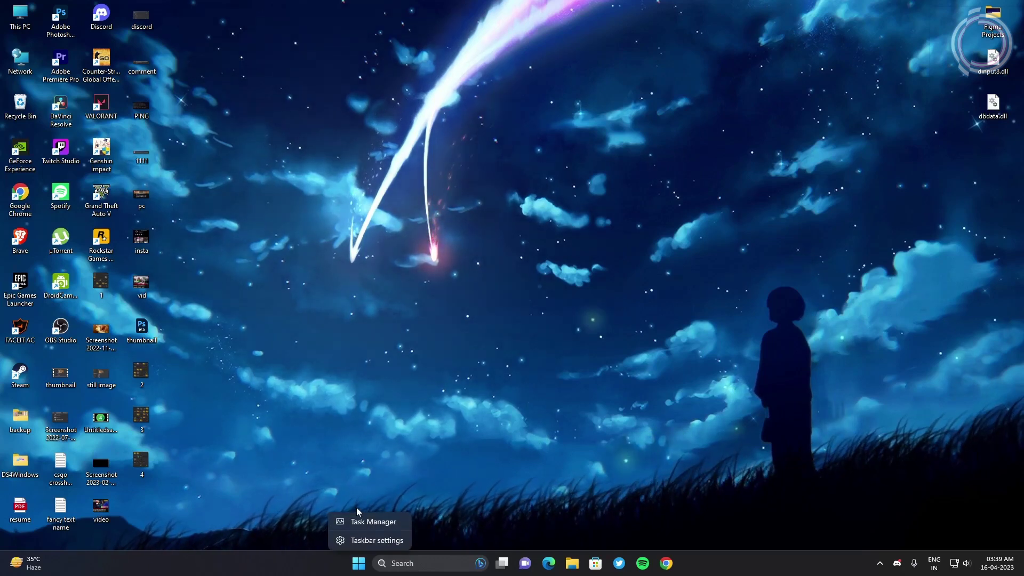
left_click(366, 522)
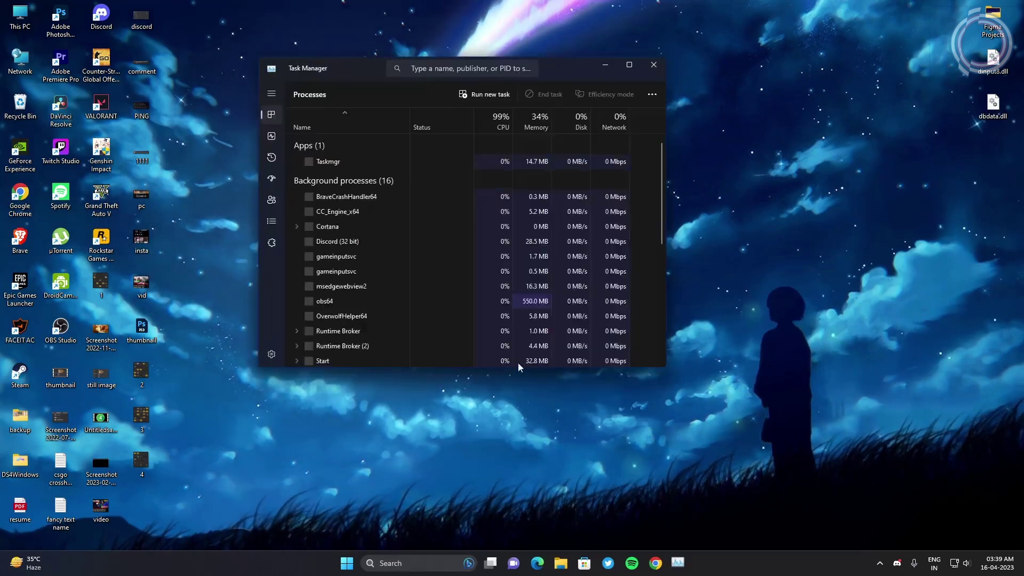
left_click(272, 157)
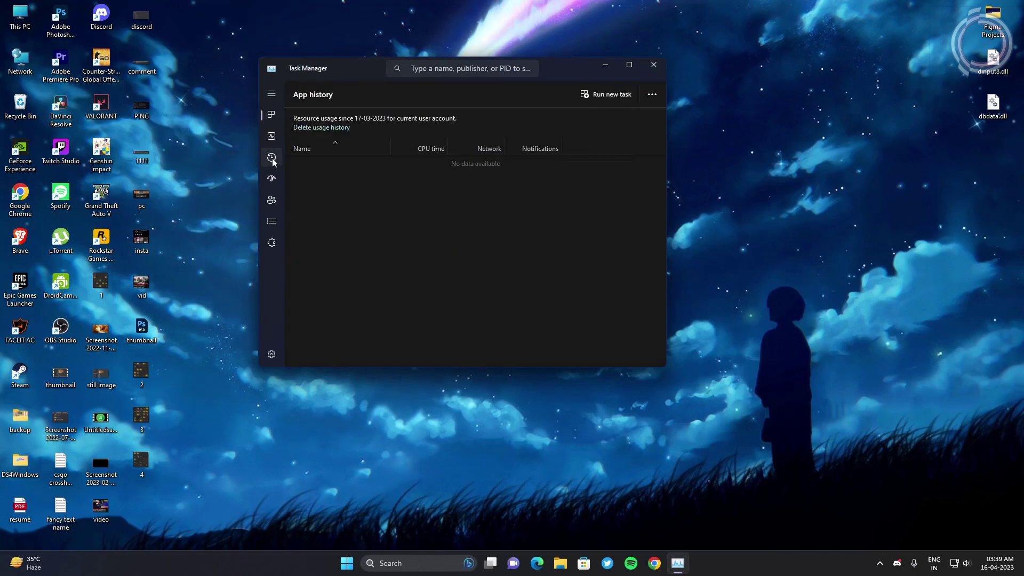
left_click(272, 177)
left_click_drag(660, 167, 649, 289)
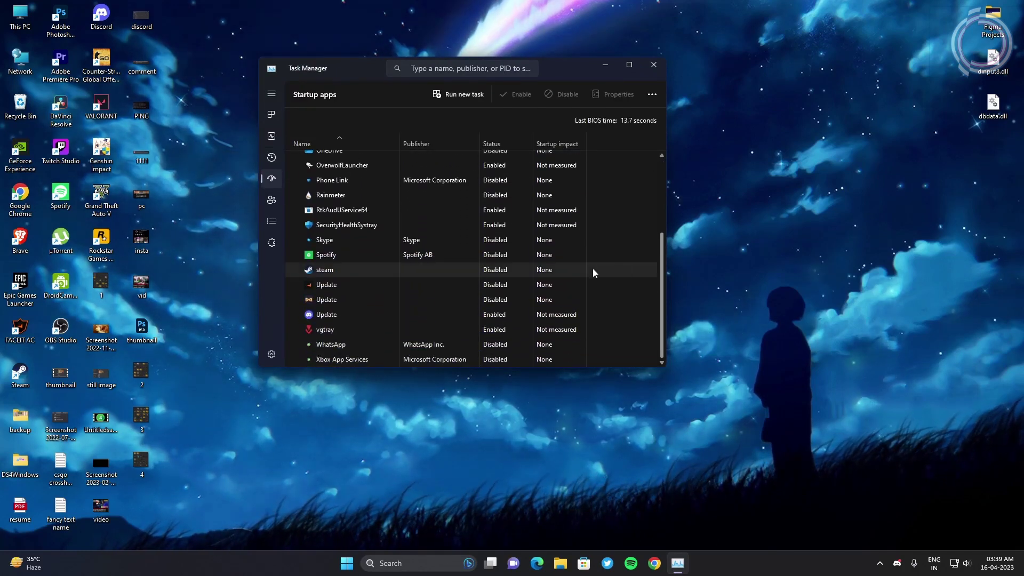
left_click(479, 298)
left_click(576, 315)
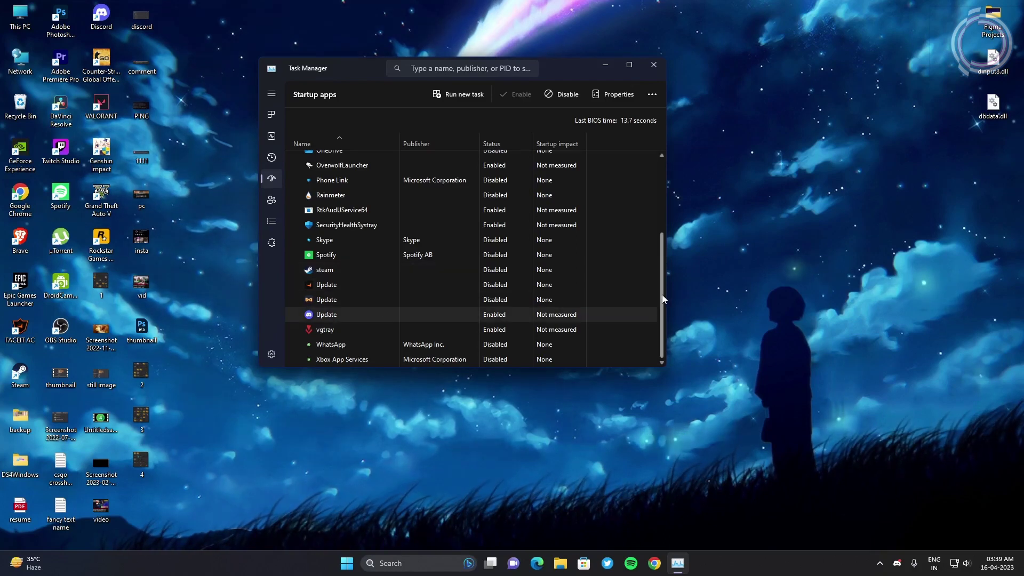
left_click_drag(663, 298, 653, 209)
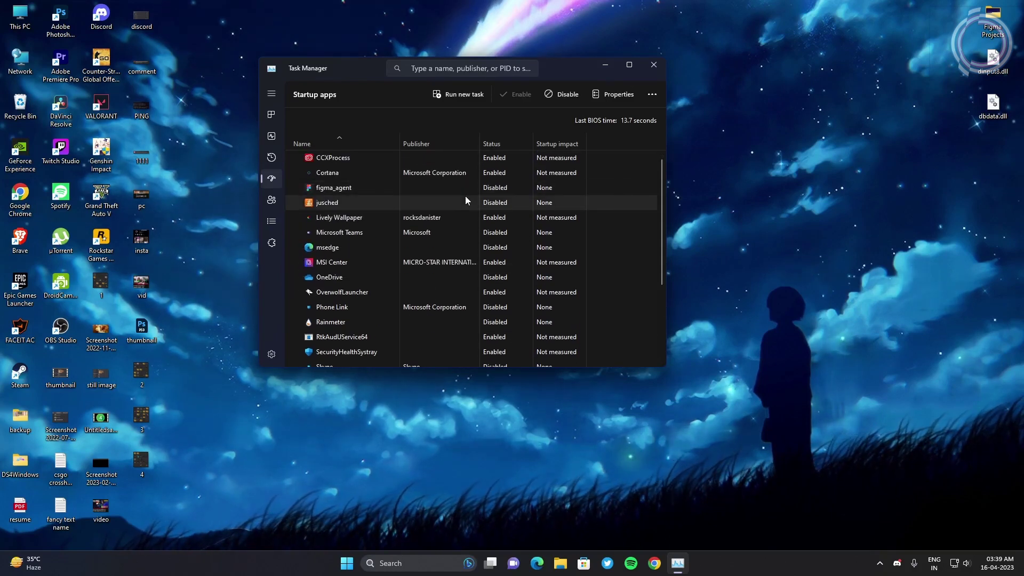
left_click(654, 67)
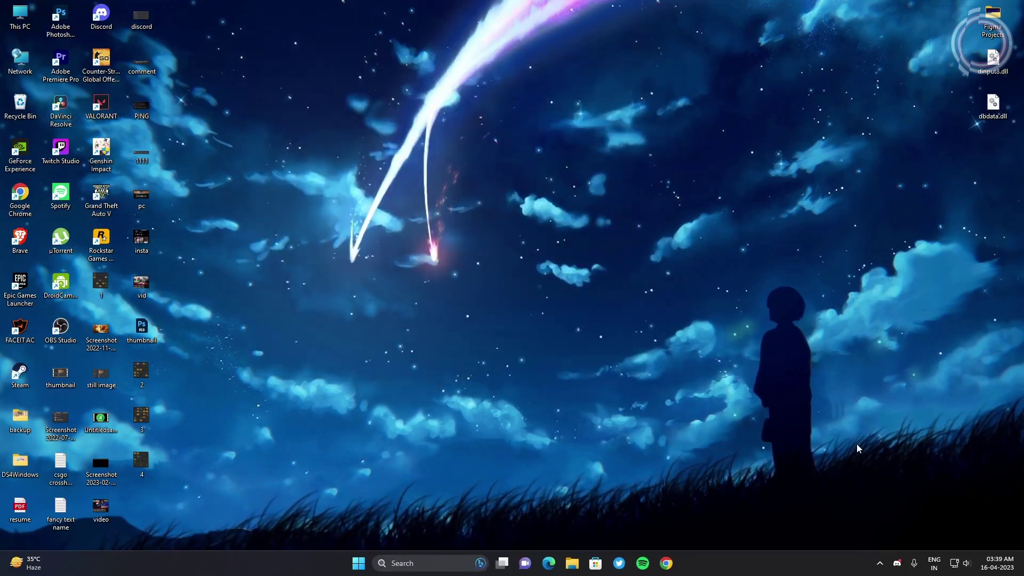
Exit uTorrent, Steam and Overwolf from the system tray, then launch Settings from Start search.
left_click(880, 564)
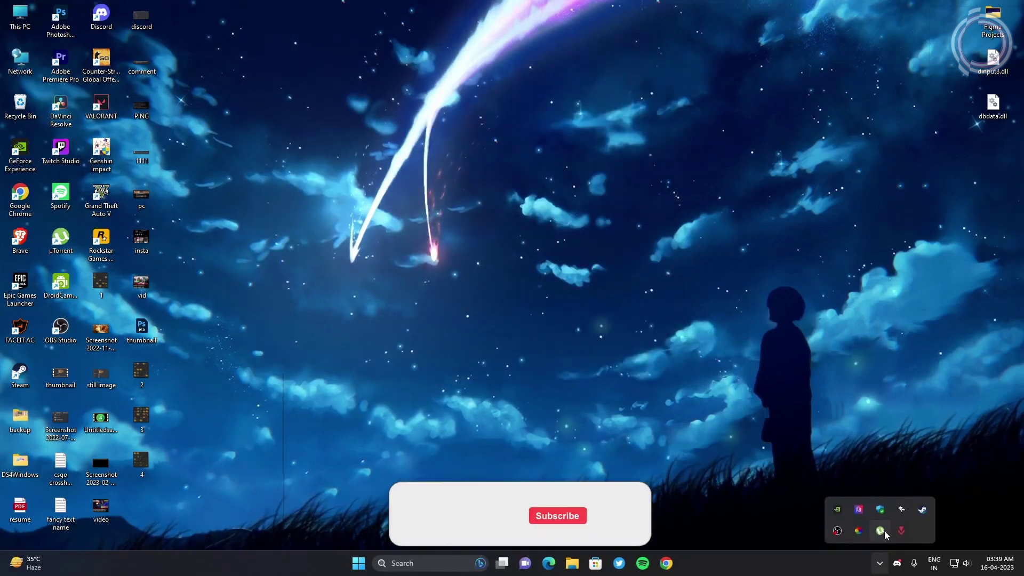
right_click(885, 534)
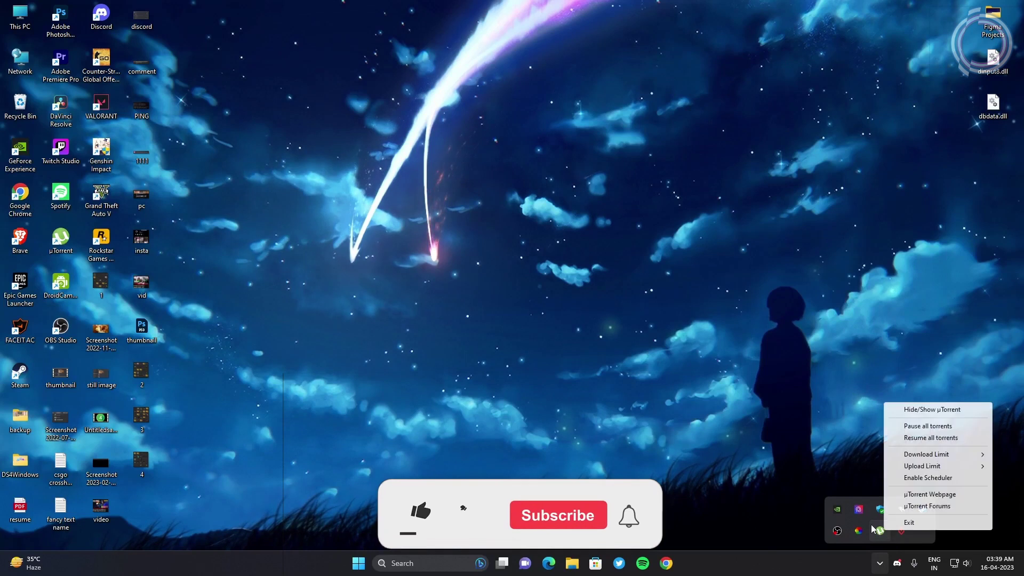
left_click(900, 523)
right_click(920, 511)
left_click(813, 500)
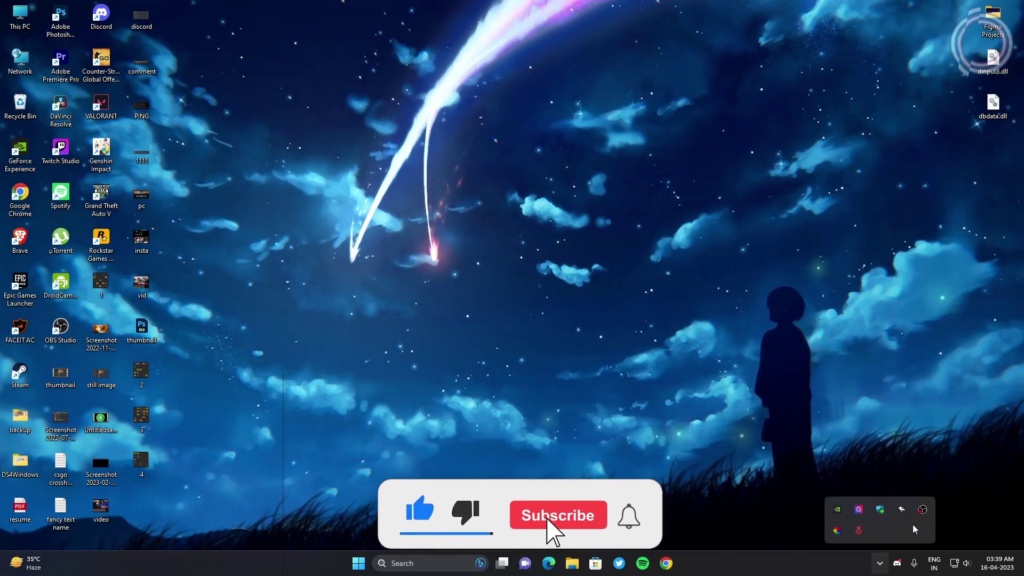
right_click(918, 509)
left_click(928, 500)
left_click(665, 217)
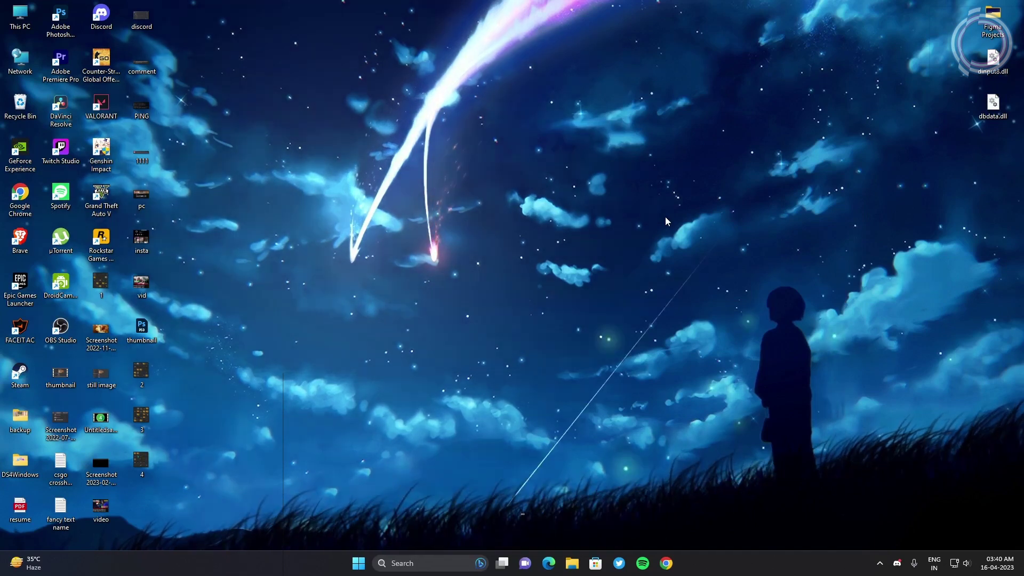
key("super")
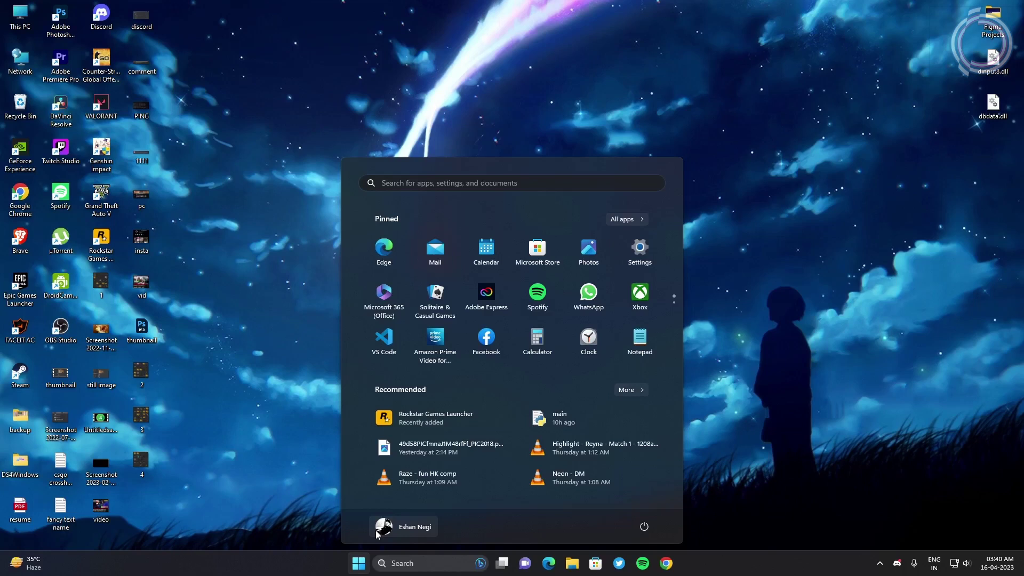
type("settt")
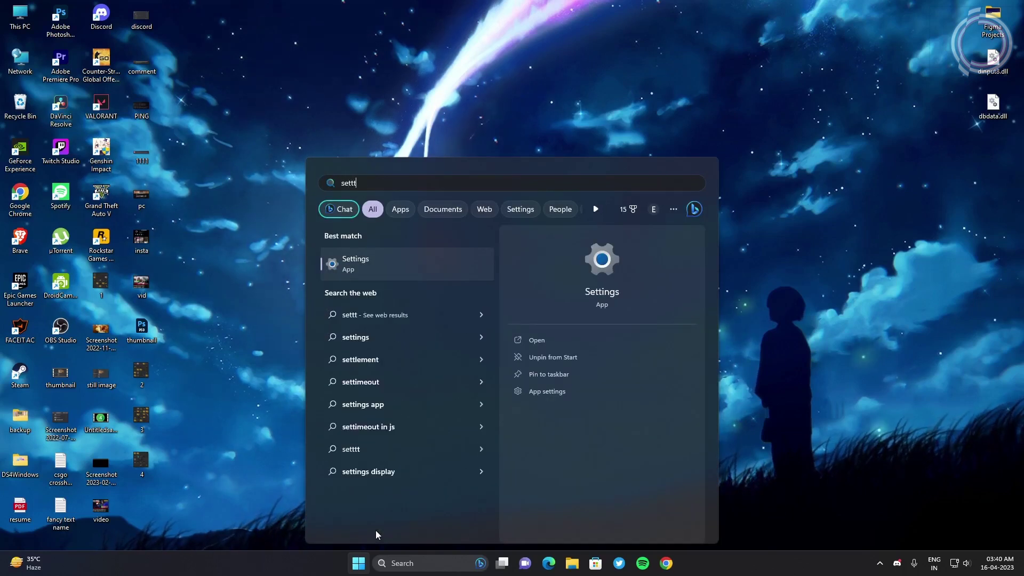
key("Return")
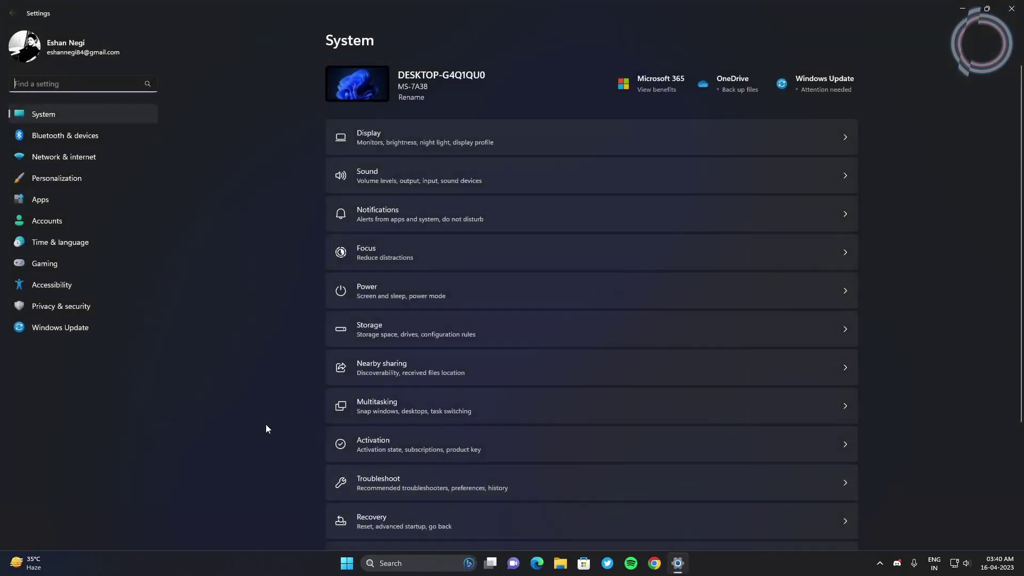
Go to Network & internet's Network reset page, then return to Advanced network settings without resetting.
left_click(81, 158)
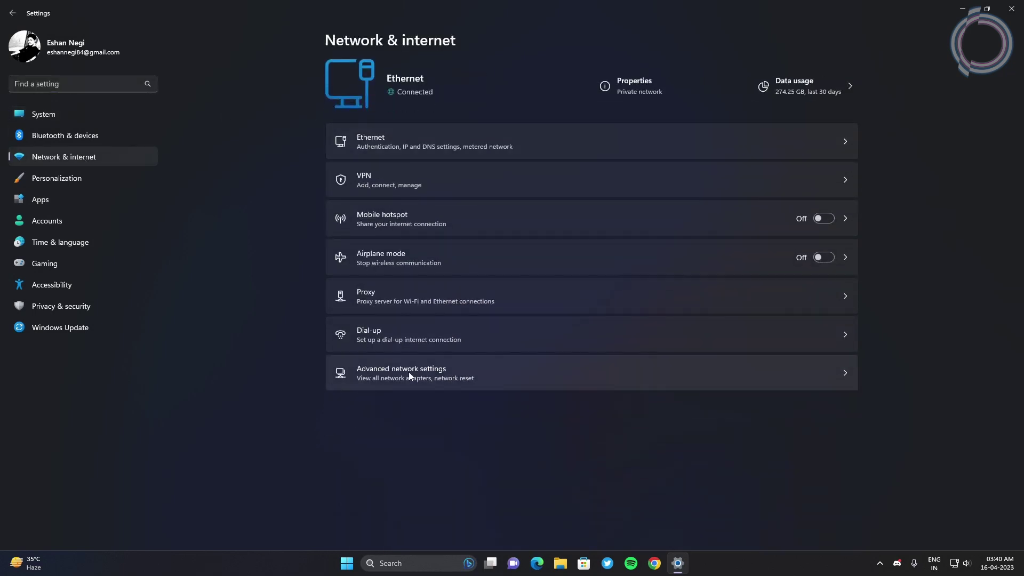
left_click(469, 377)
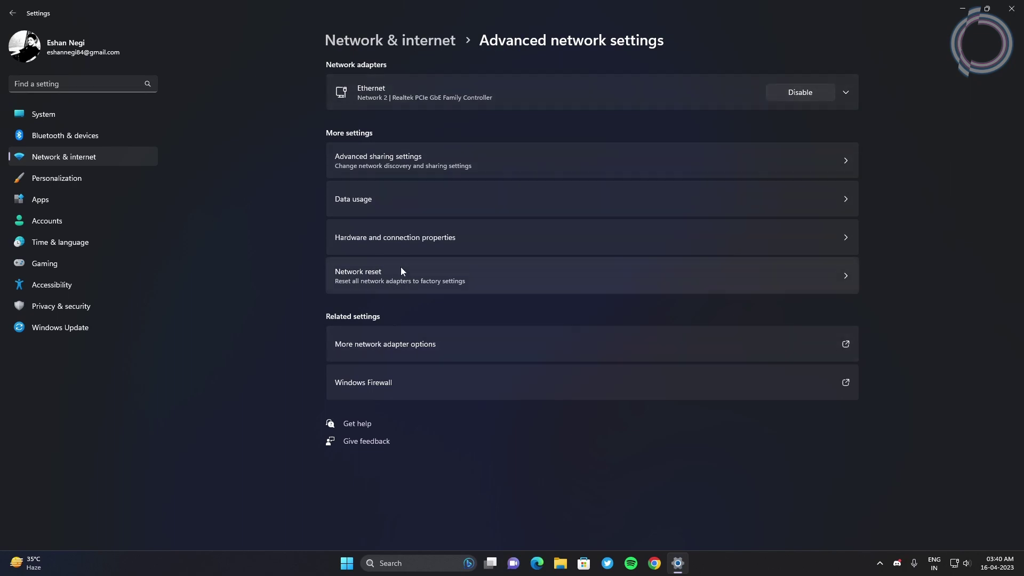
left_click(461, 282)
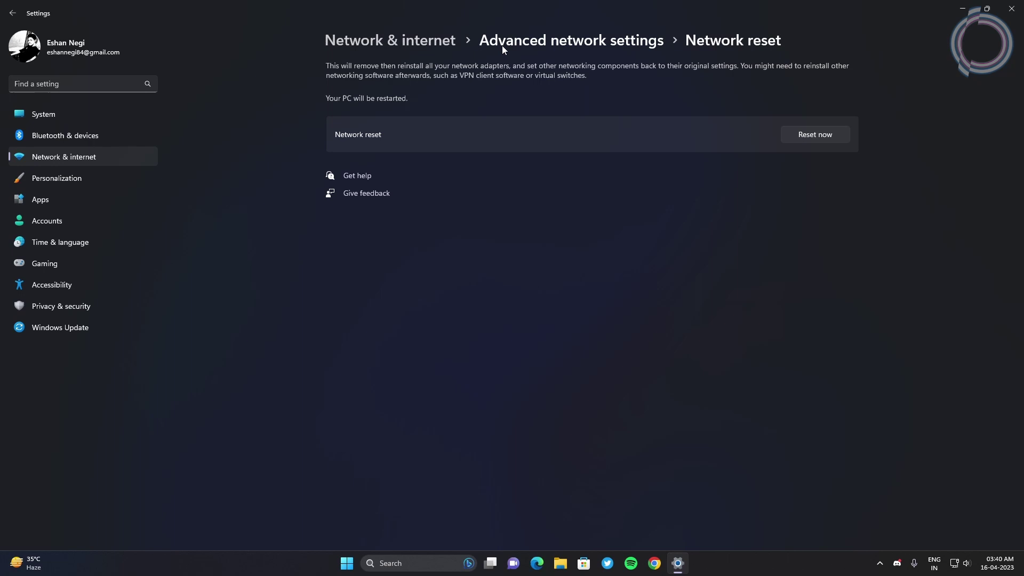
left_click(12, 12)
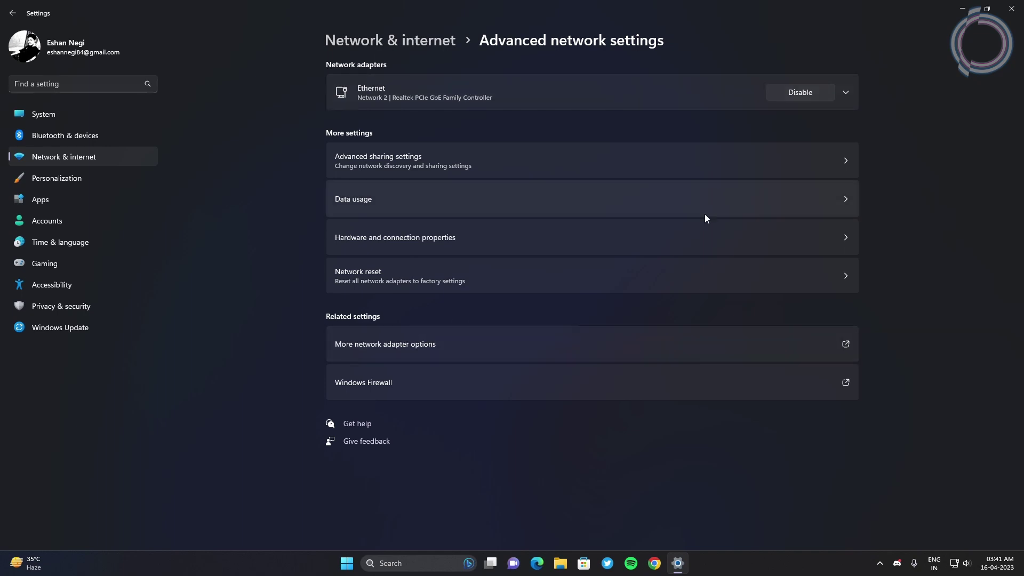
Open and unlock the firewall's allowed apps list, then cancel adding a new app.
key("alt+F4")
key("super")
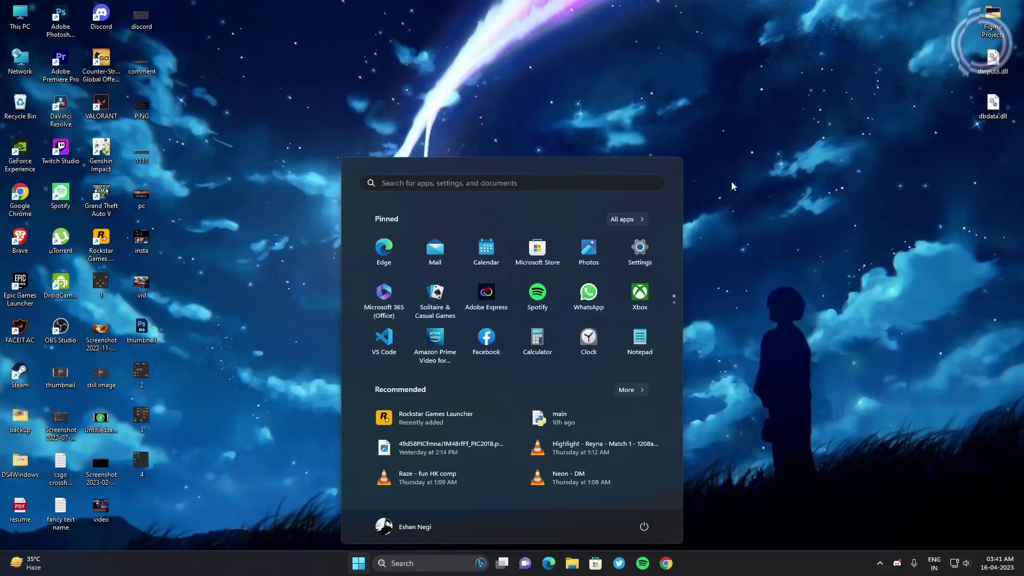
type("firew")
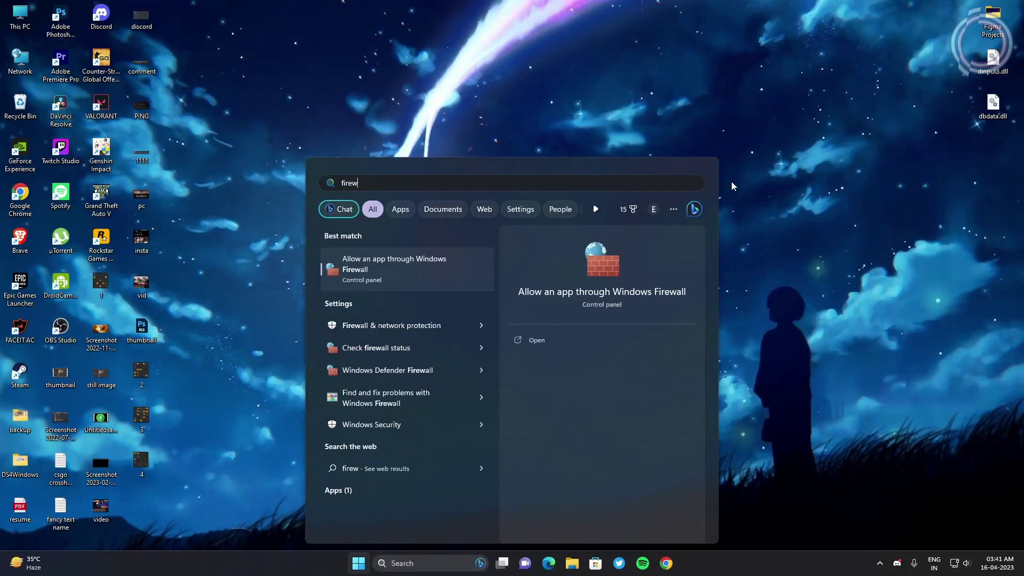
key("Escape")
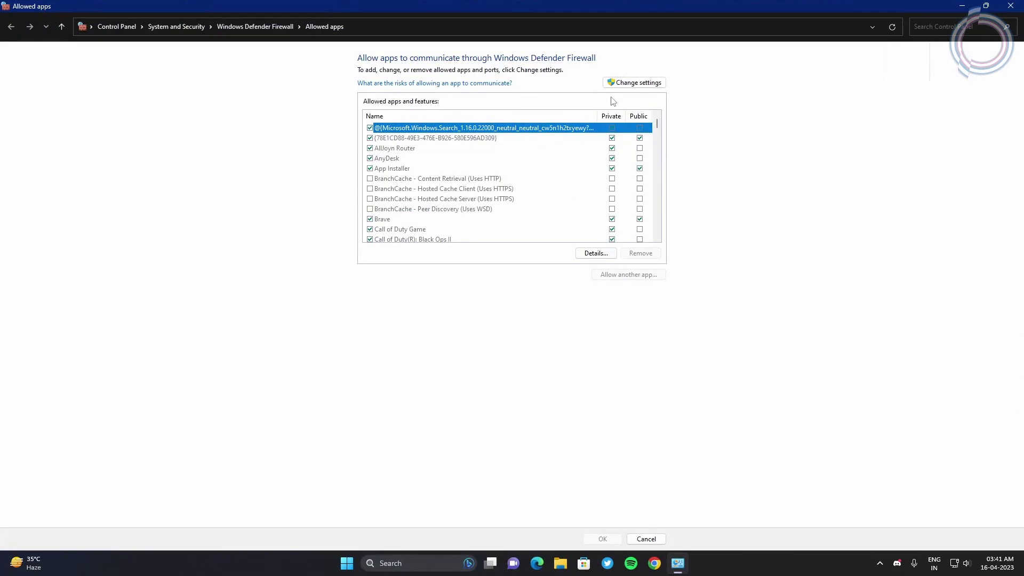
left_click(631, 83)
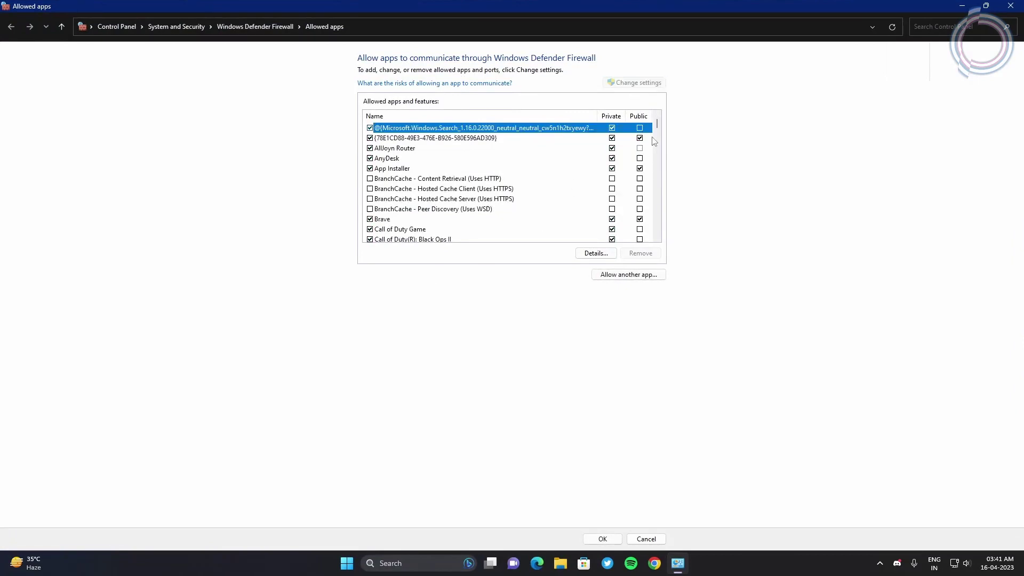
left_click(617, 278)
left_click(586, 337)
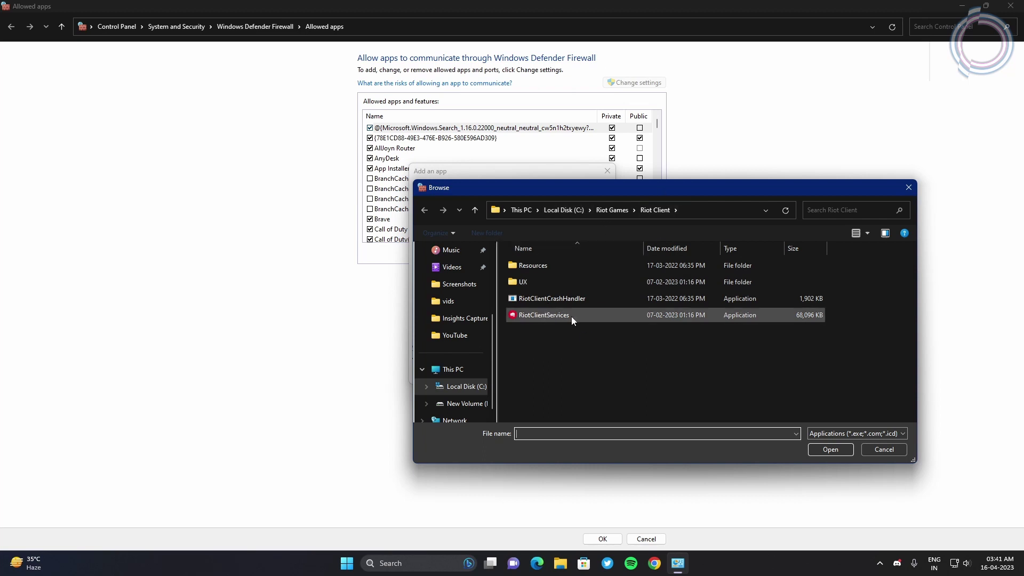
left_click(909, 187)
key("Escape")
left_click_drag(658, 126, 656, 160)
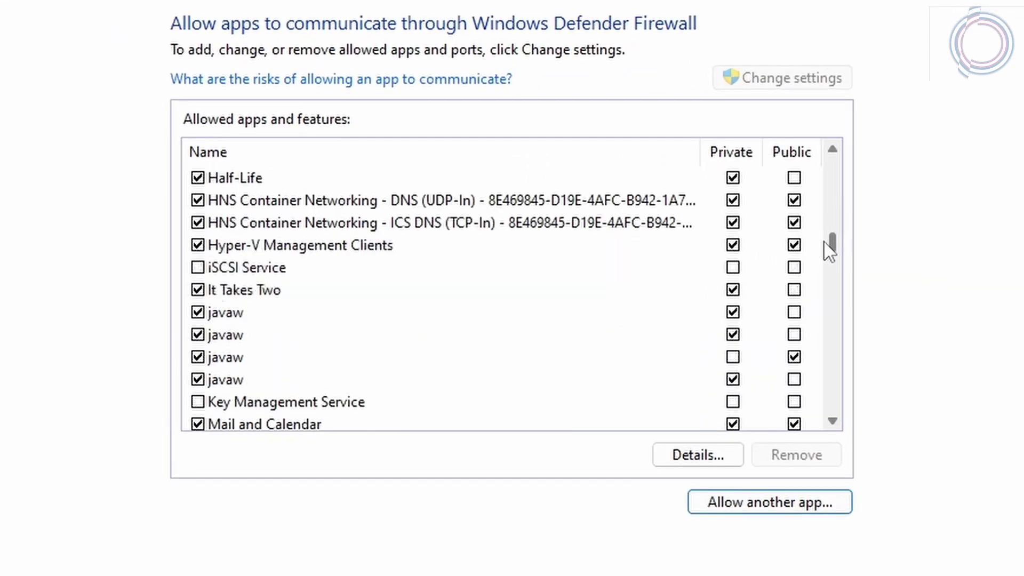
left_click_drag(824, 243, 820, 295)
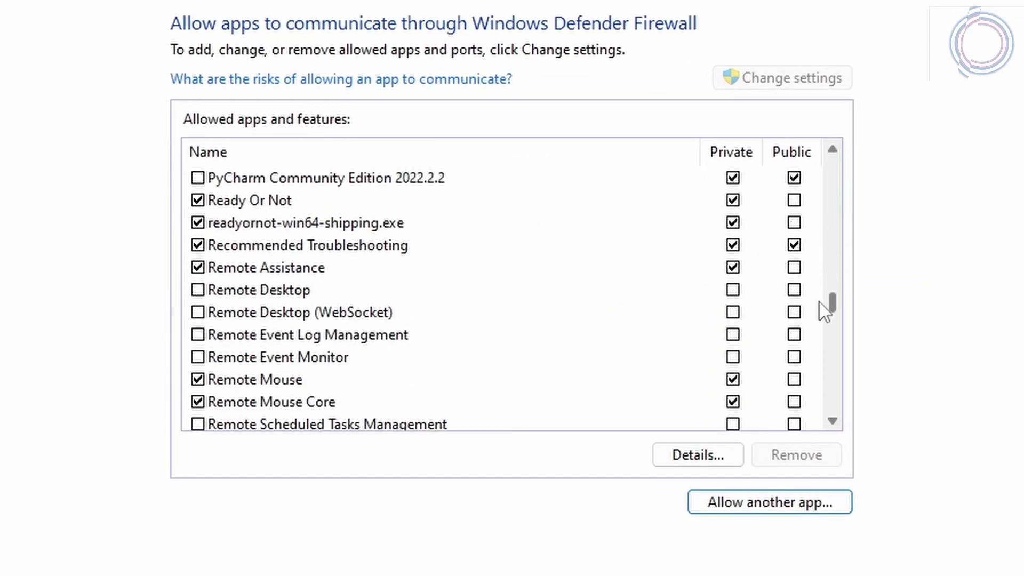
left_click_drag(819, 295, 818, 316)
Tick Private and Public access for both Riot Client entries.
left_click(228, 334)
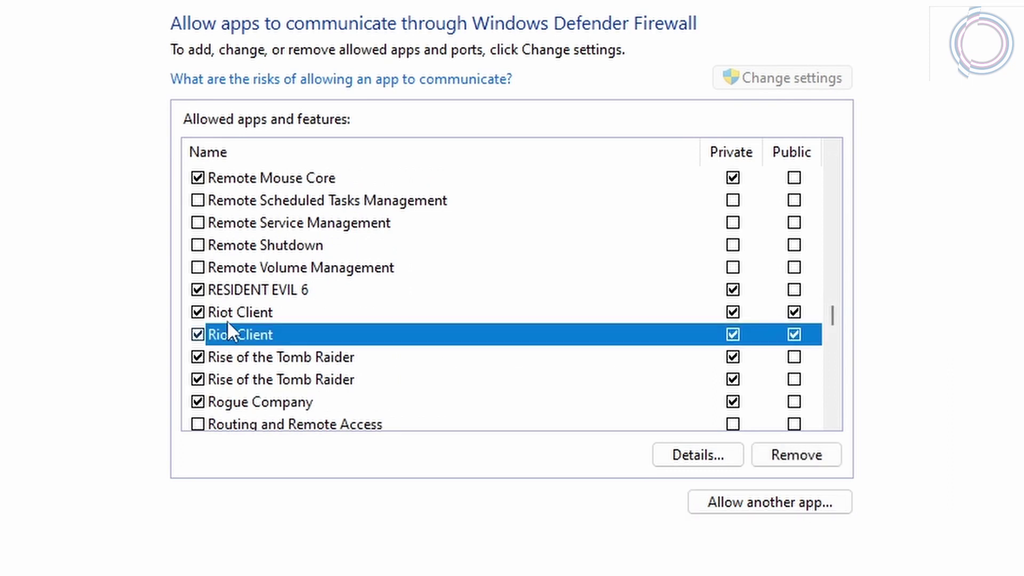
left_click(235, 309)
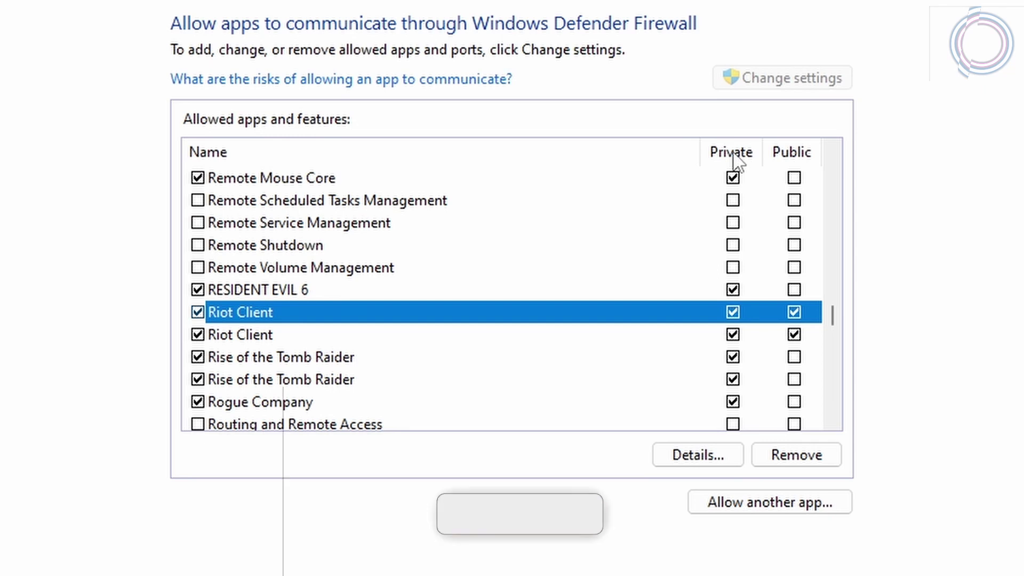
left_click(796, 334)
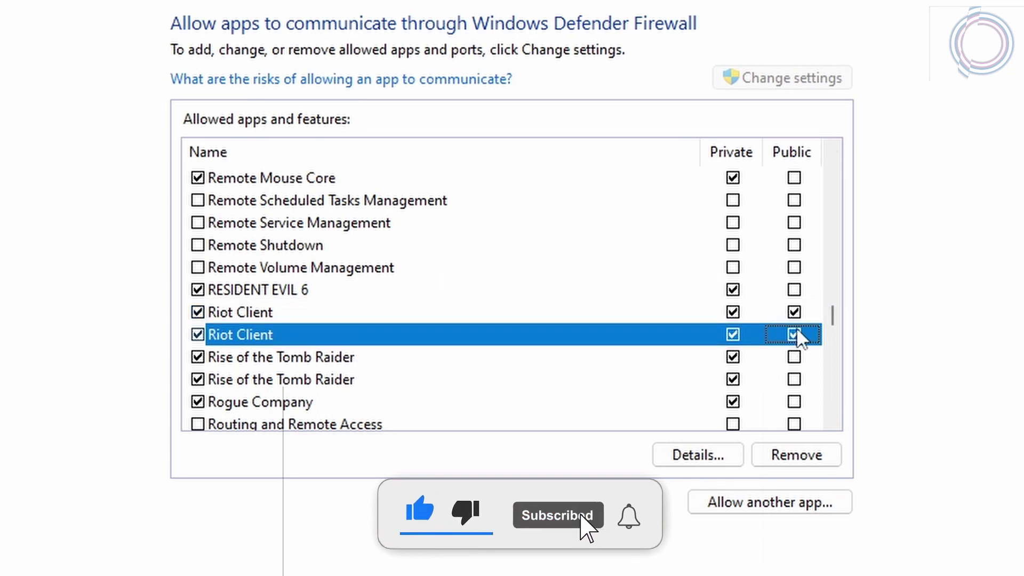
left_click(795, 312)
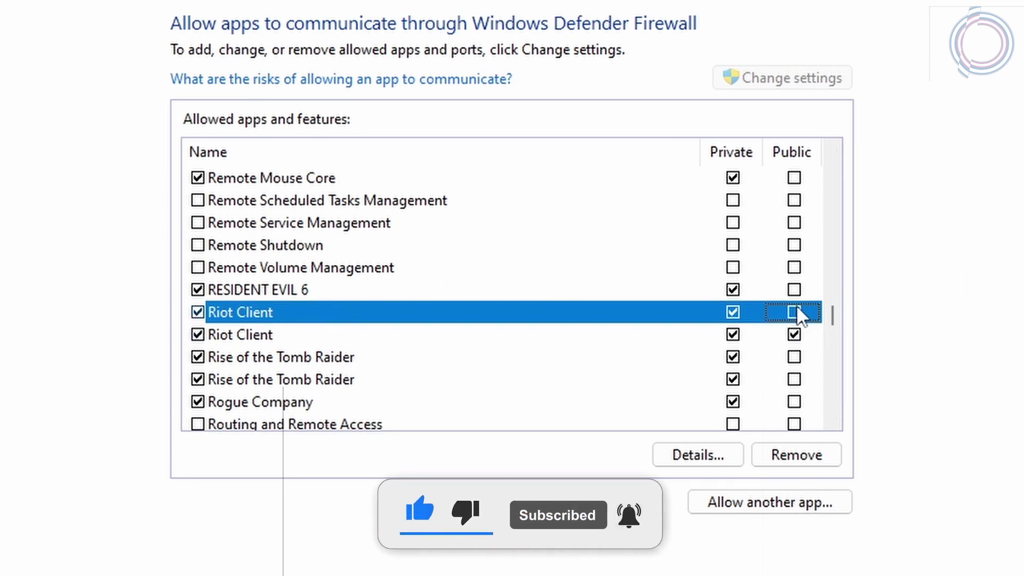
double_click(796, 332)
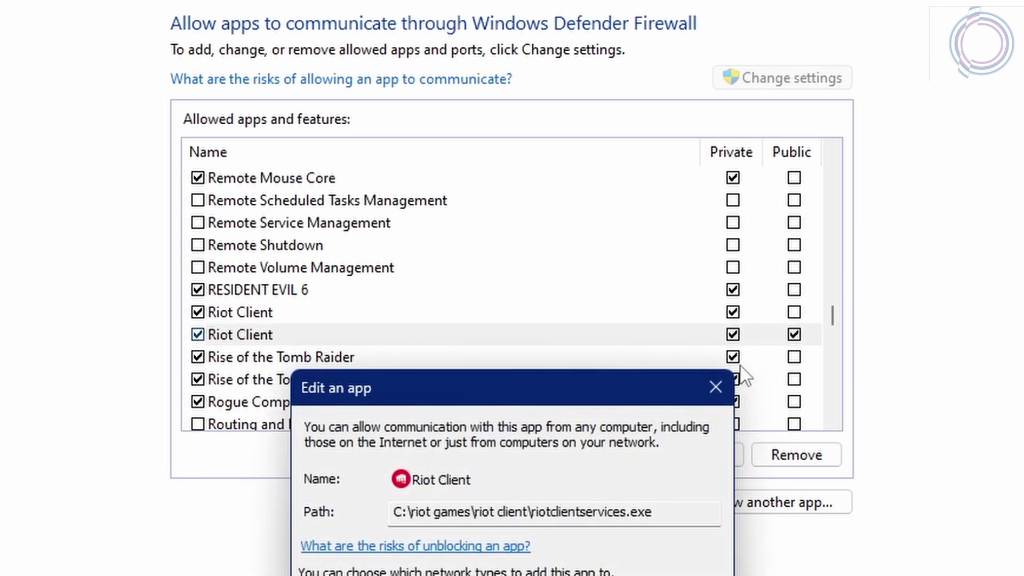
left_click(715, 388)
left_click(795, 313)
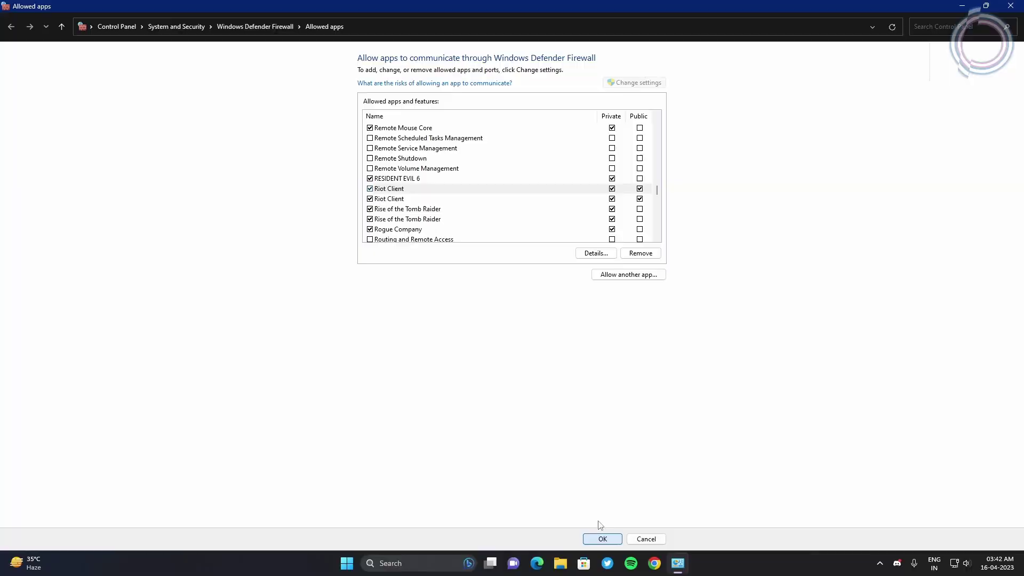
Save the firewall changes with OK and reach Advanced network settings through the tray network icon.
left_click(603, 539)
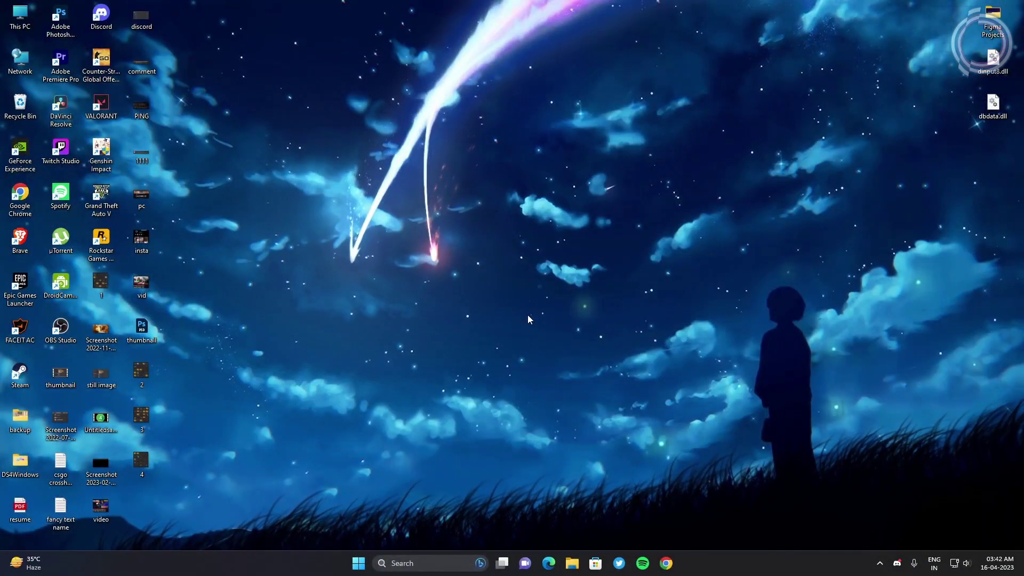
key("super")
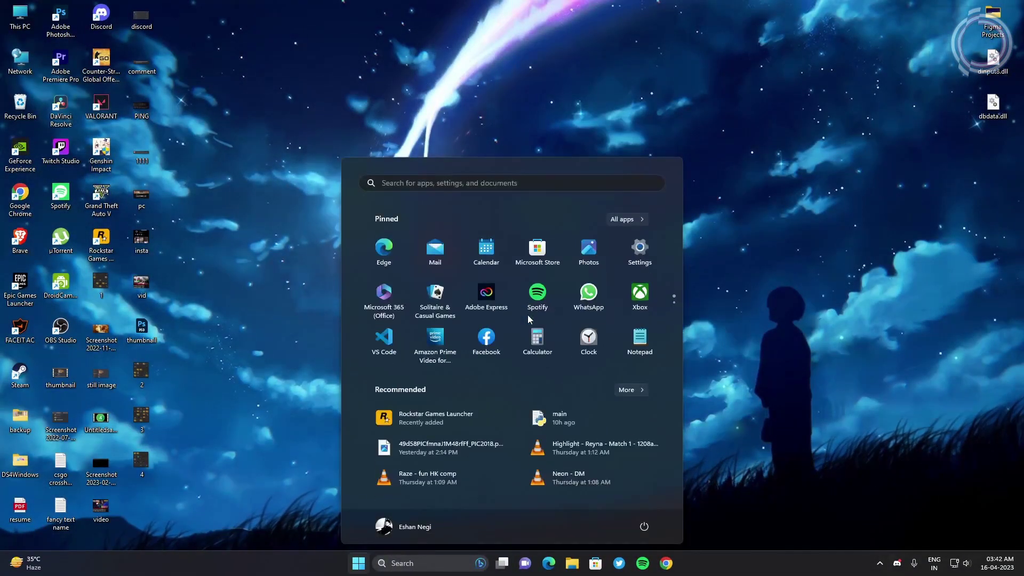
key("super")
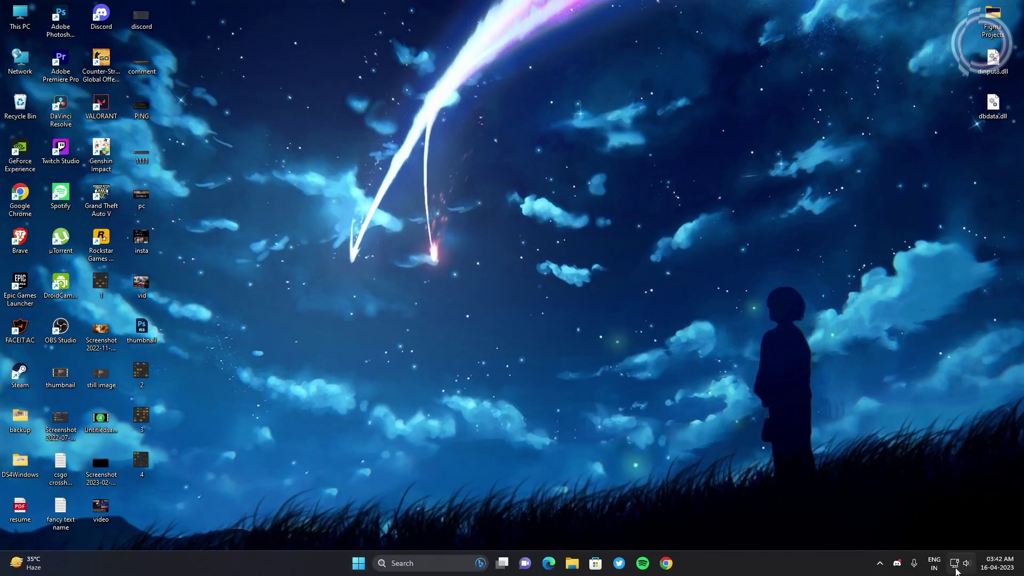
left_click(947, 536)
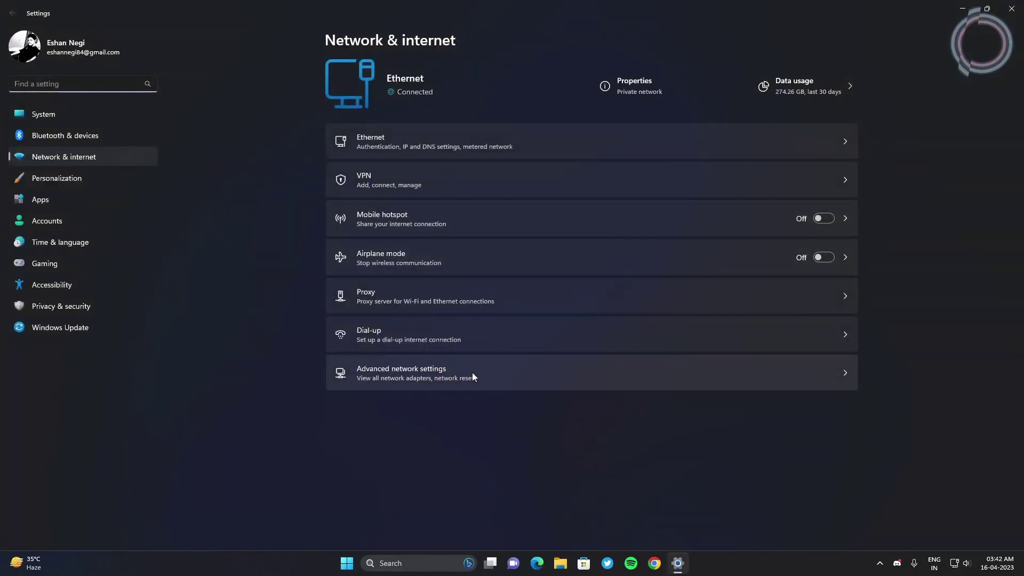
left_click(395, 380)
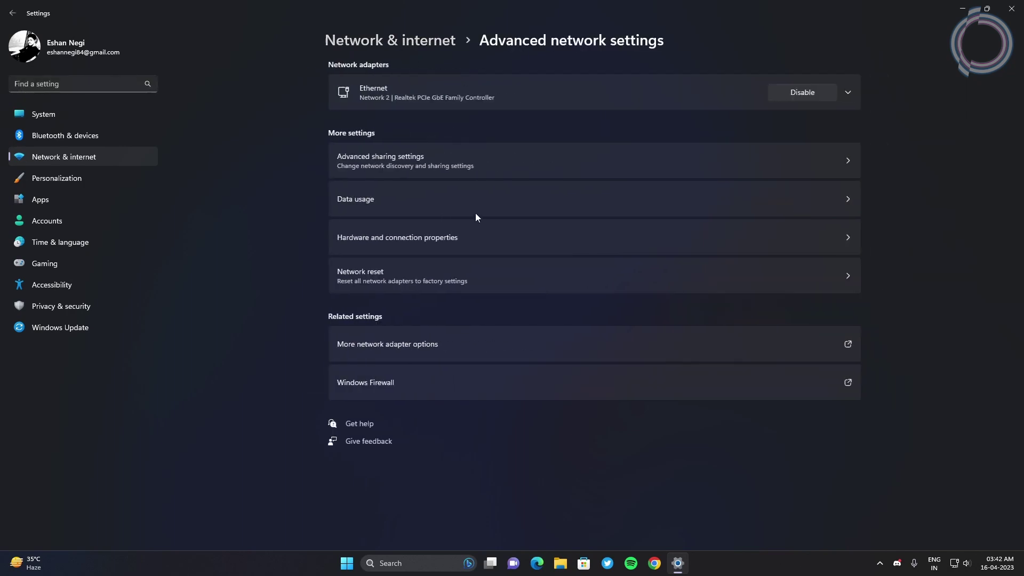
Open the Ethernet adapter's properties and its Internet Protocol Version 4 settings dialog.
left_click(383, 347)
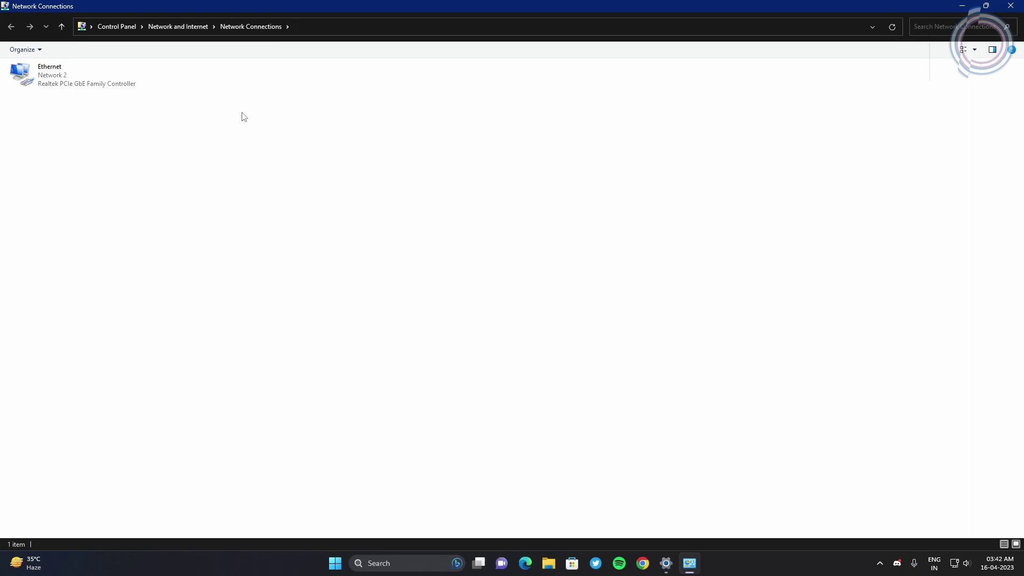
left_click(119, 87)
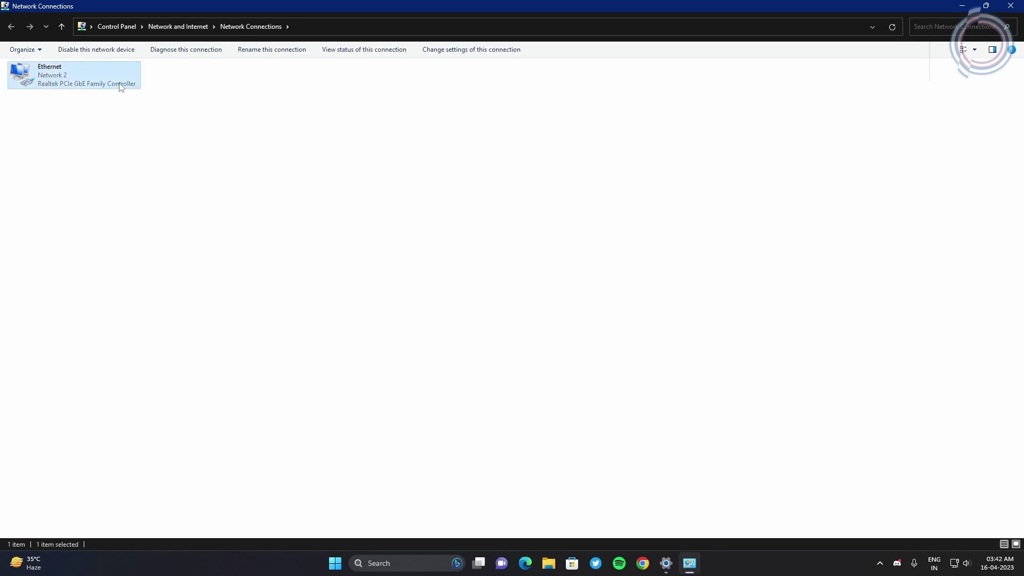
right_click(82, 85)
left_click(107, 181)
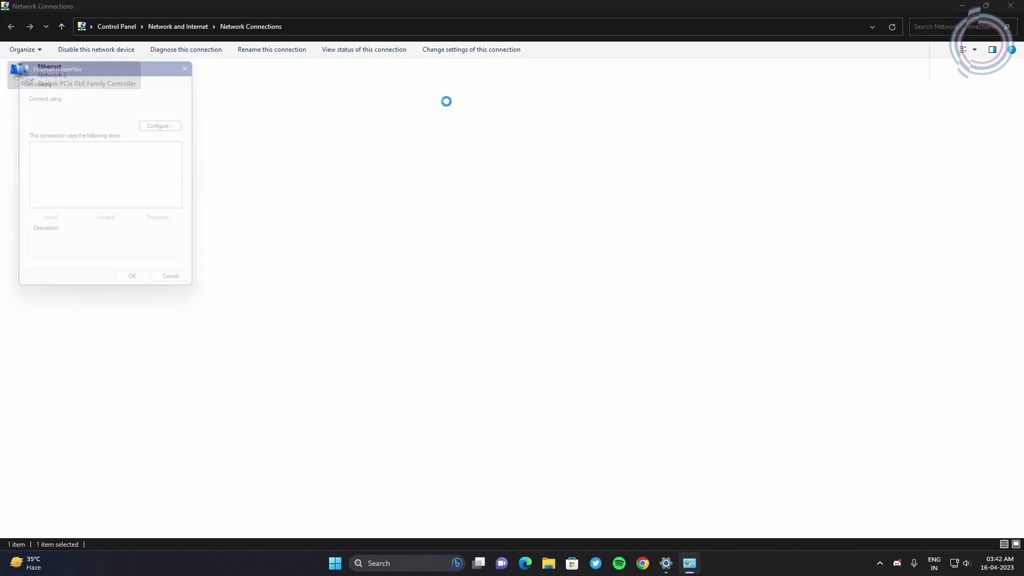
left_click_drag(111, 65, 115, 66)
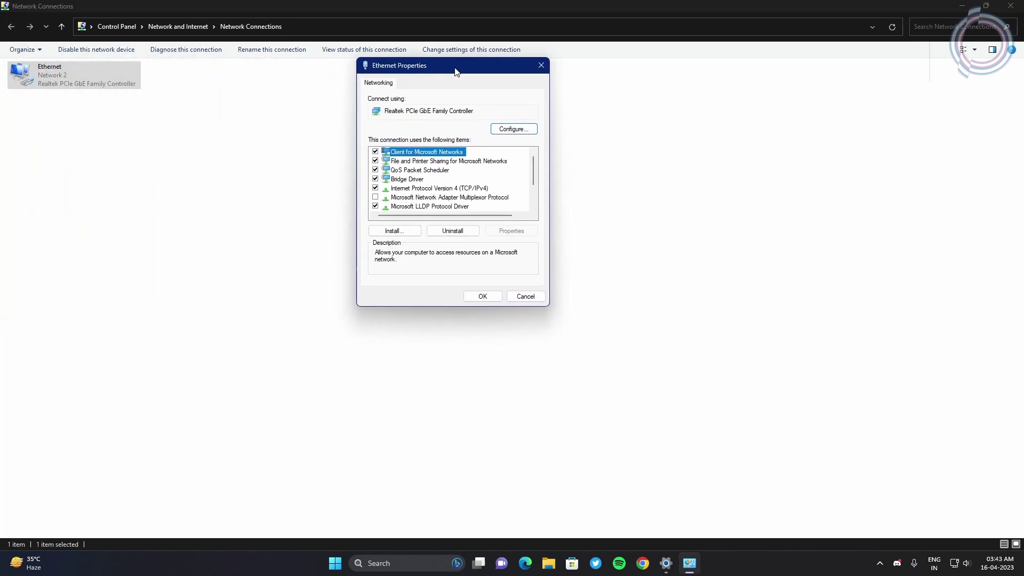
left_click(421, 190)
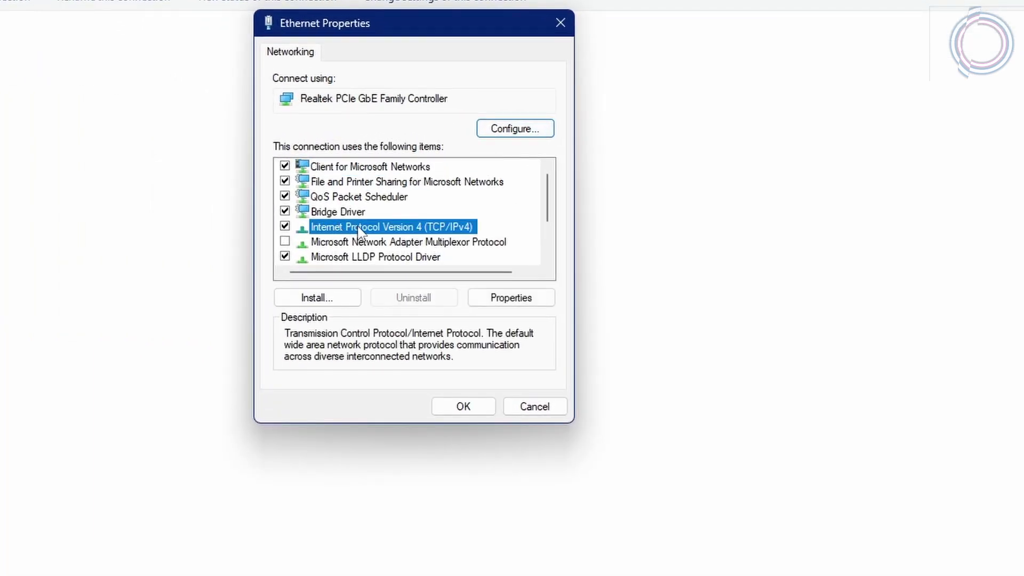
double_click(419, 229)
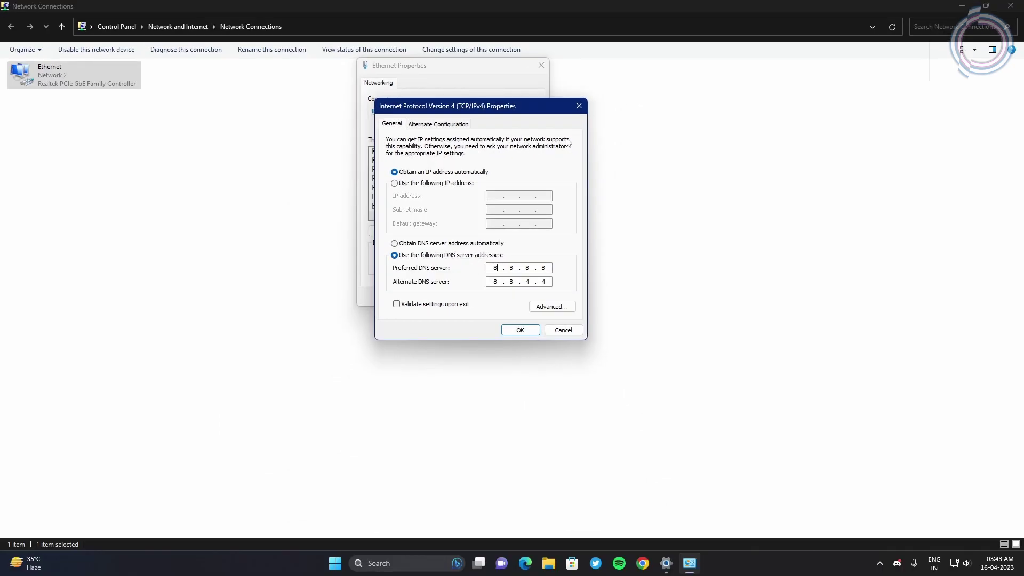
Ping 8.8.8.8 in a new Command Prompt and highlight its 10ms average latency.
key("super")
type("cmd")
key("Return")
type("ping 8.8.8.8")
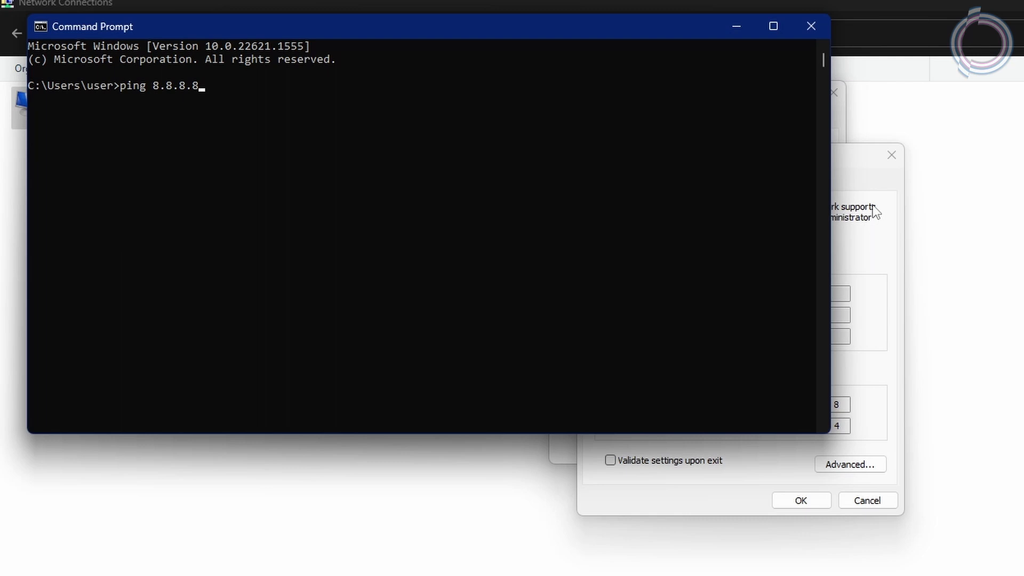
key("Return")
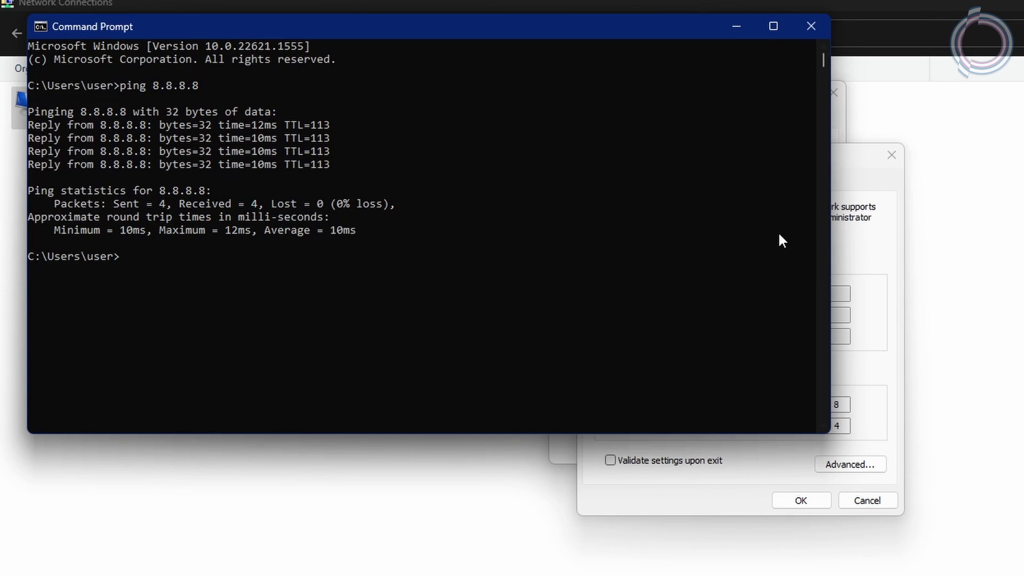
left_click_drag(331, 230, 354, 229)
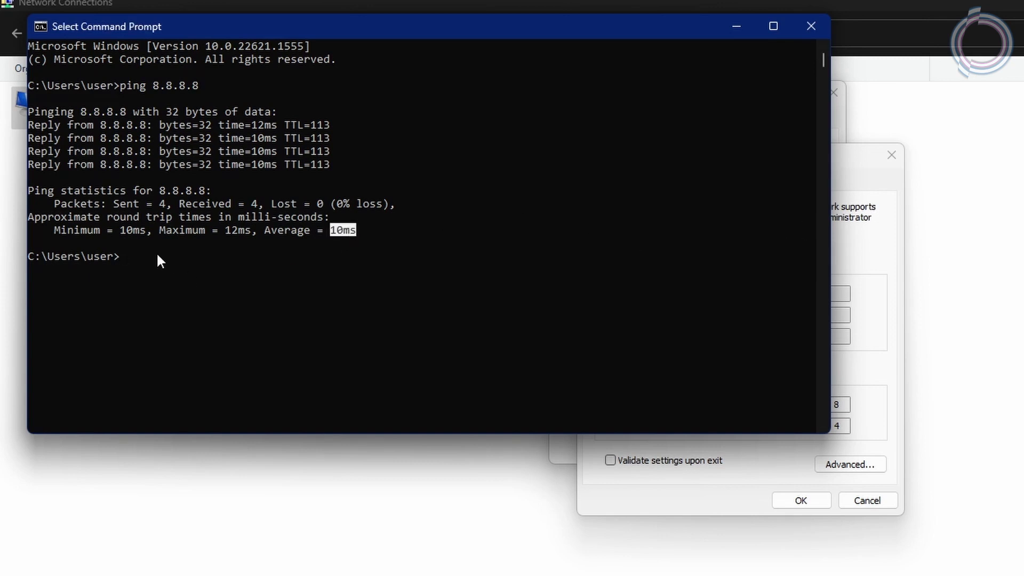
left_click(143, 254)
type("pin")
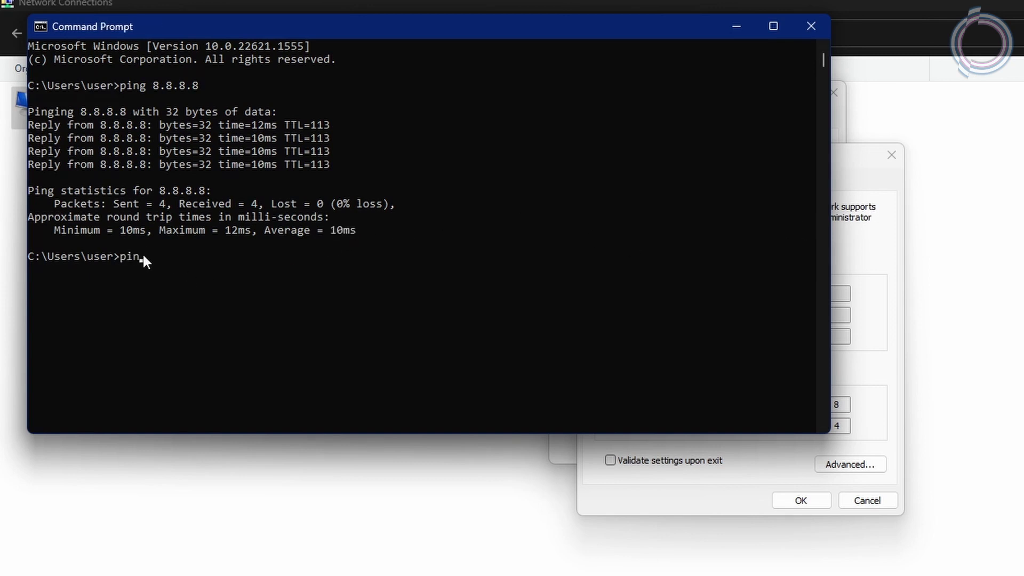
type("g 1.")
type("1.1.1")
Ping 1.1.1.1 and compare its timed-out replies with the successful 8.8.8.8 results.
key("Return")
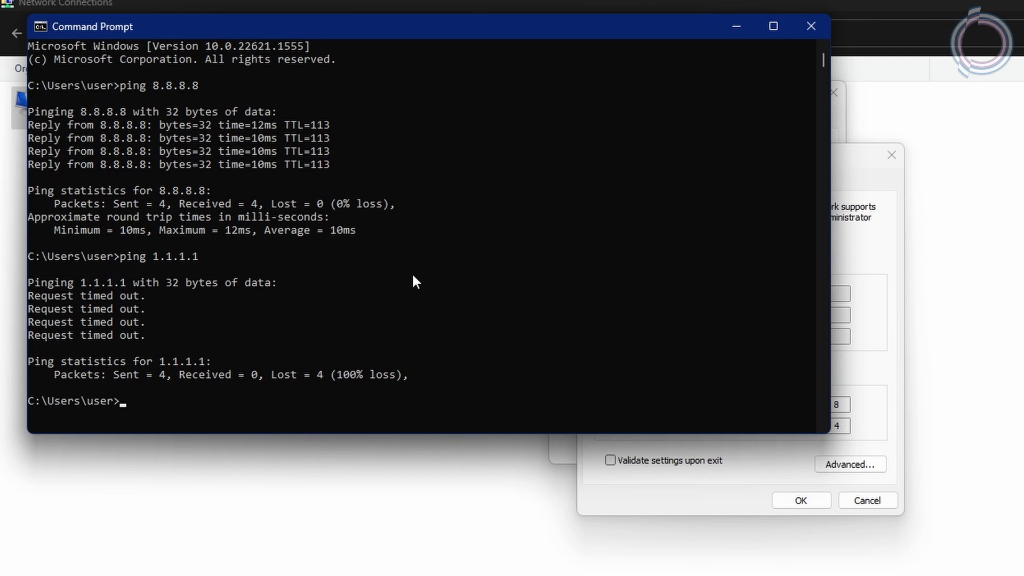
left_click_drag(149, 256, 173, 256)
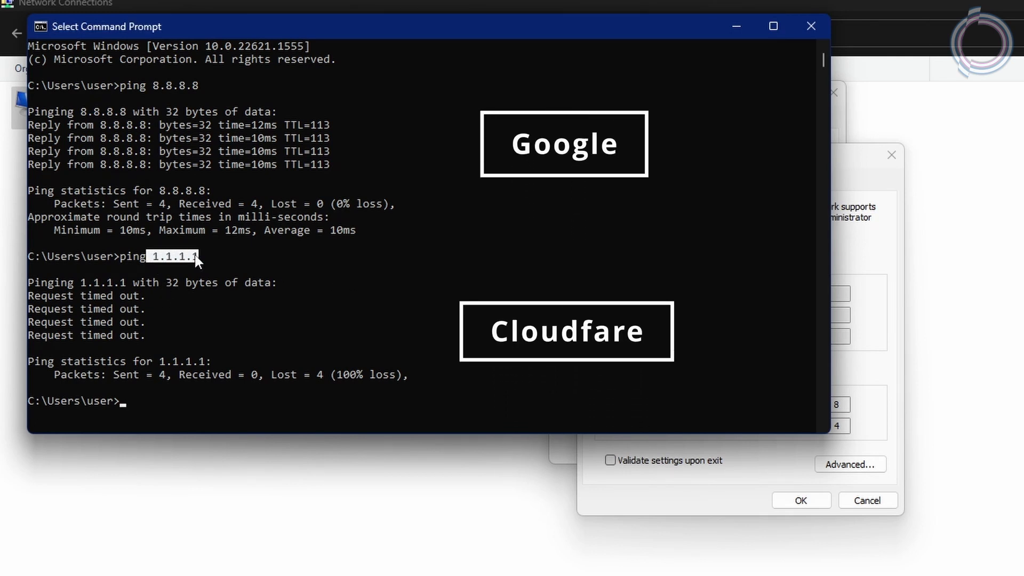
left_click(148, 336)
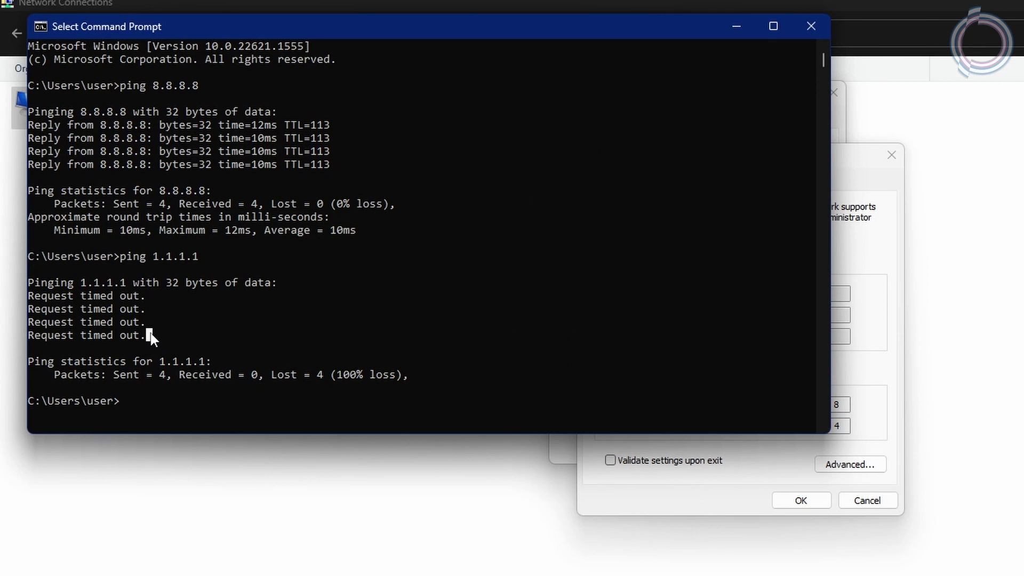
left_click_drag(361, 230, 29, 126)
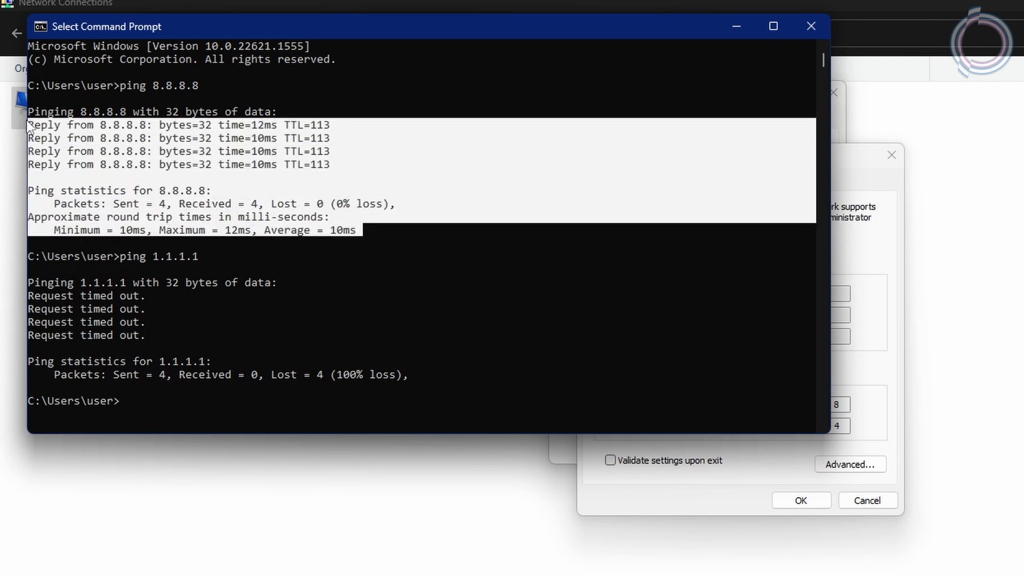
left_click_drag(150, 256, 186, 257)
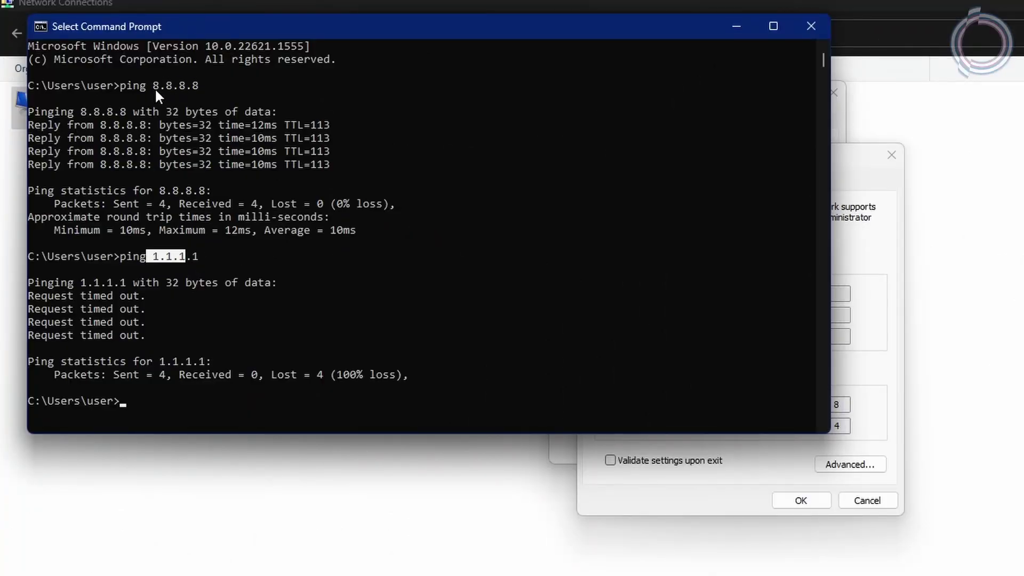
left_click(156, 87)
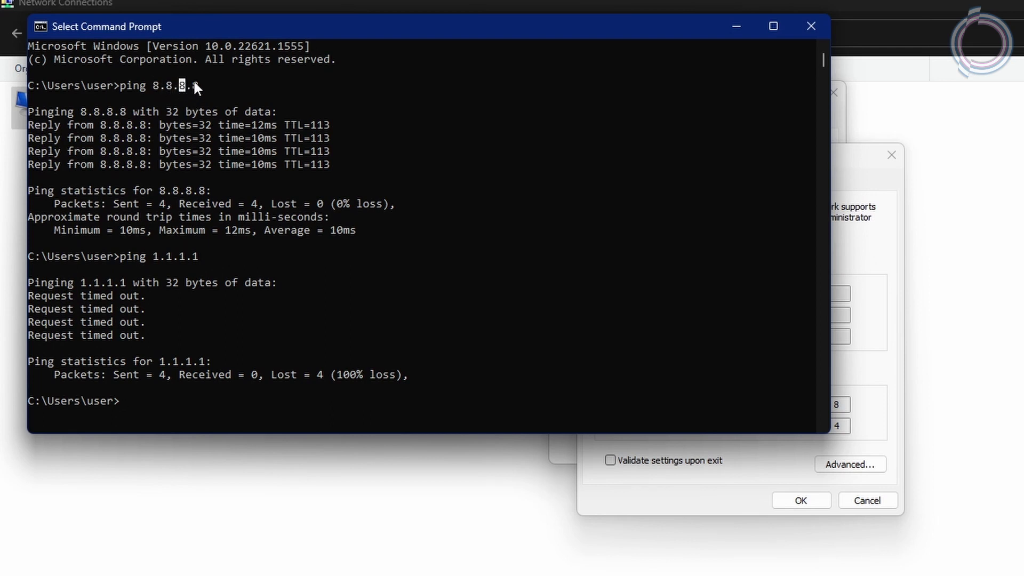
double_click(331, 235)
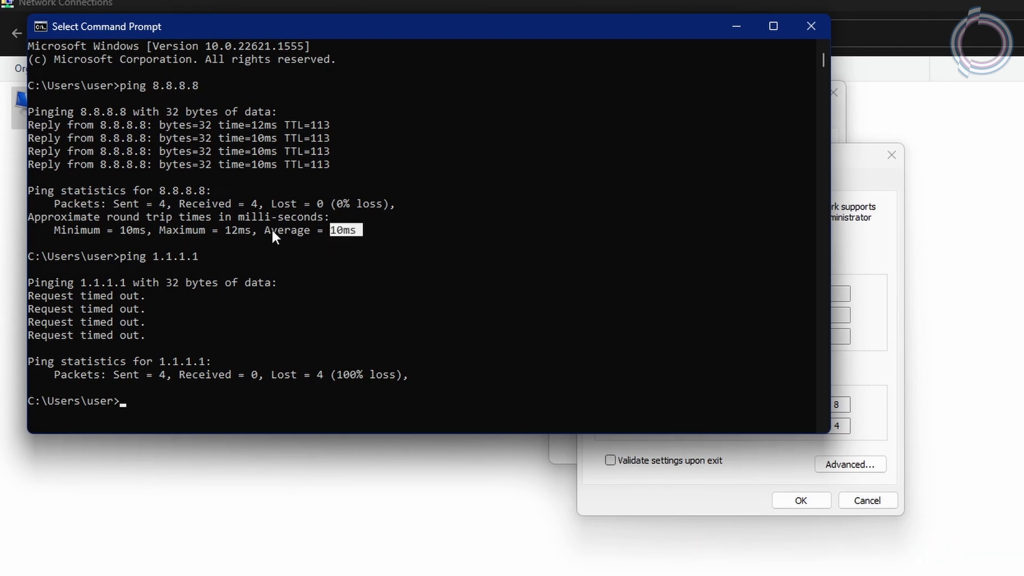
Close the console, keep manual DNS 8.8.8.8/8.8.4.4, and confirm the IPv4 and Ethernet dialogs.
left_click(810, 26)
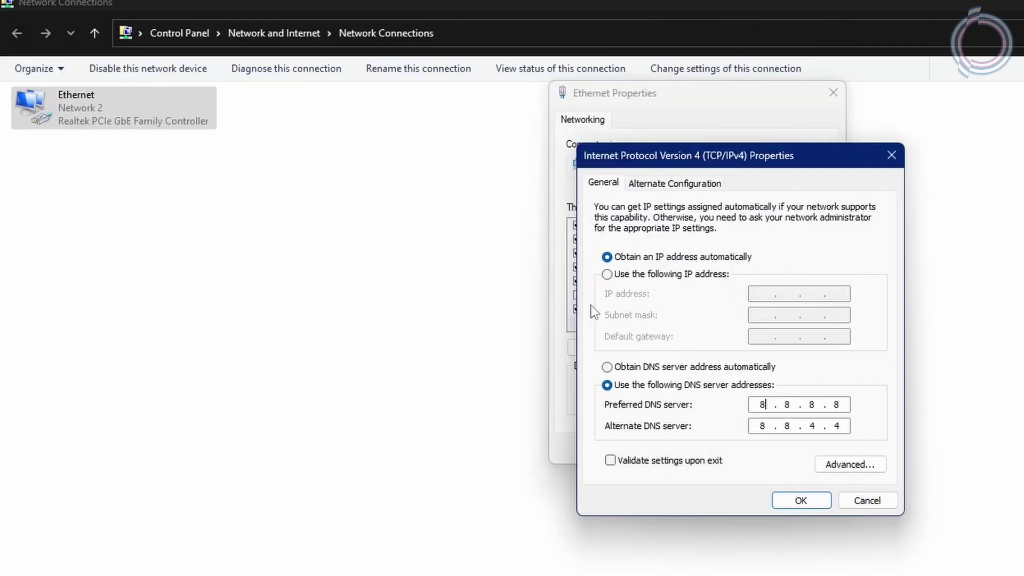
left_click(607, 367)
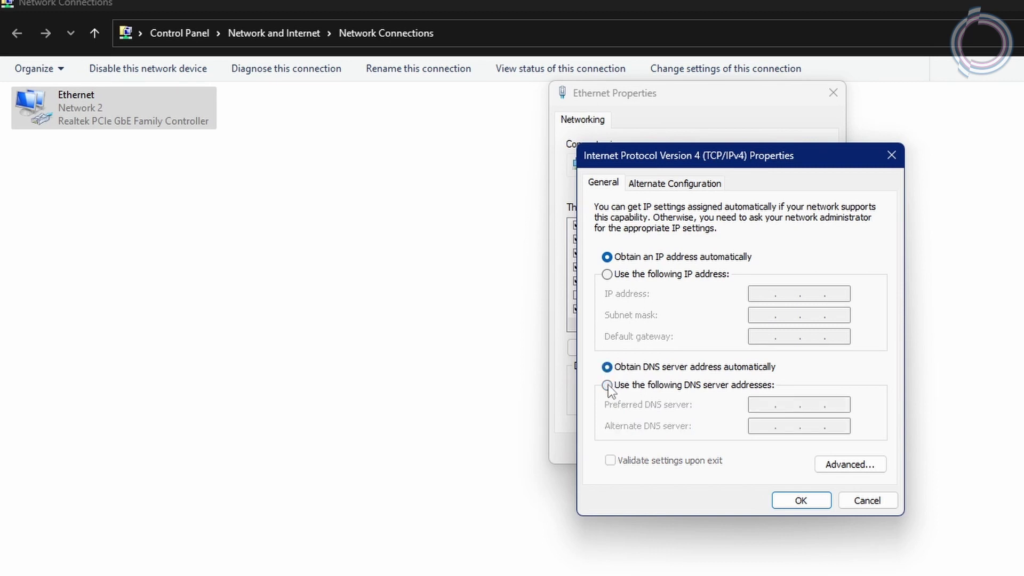
left_click(608, 385)
type("8.8.4.4")
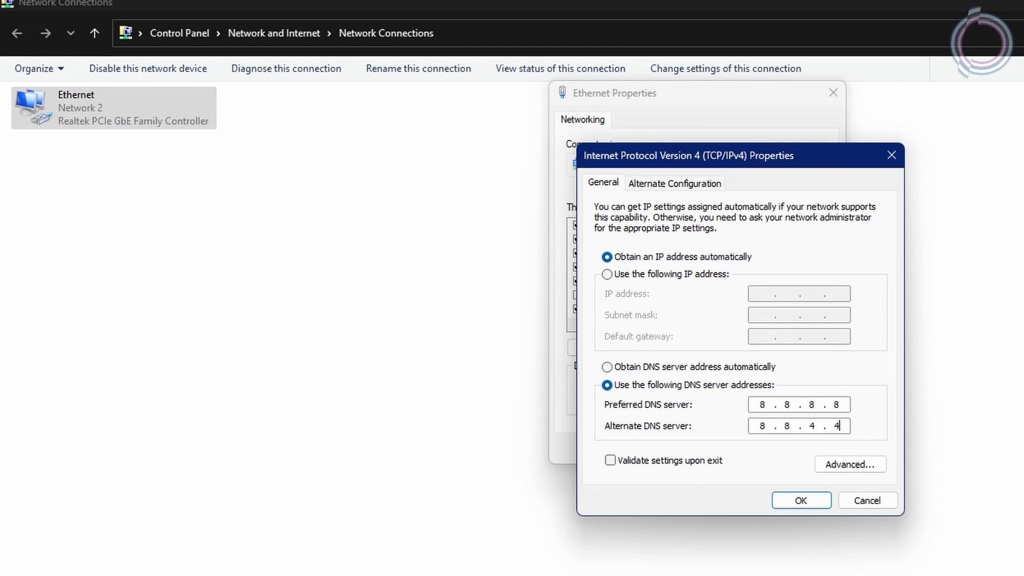
left_click(801, 500)
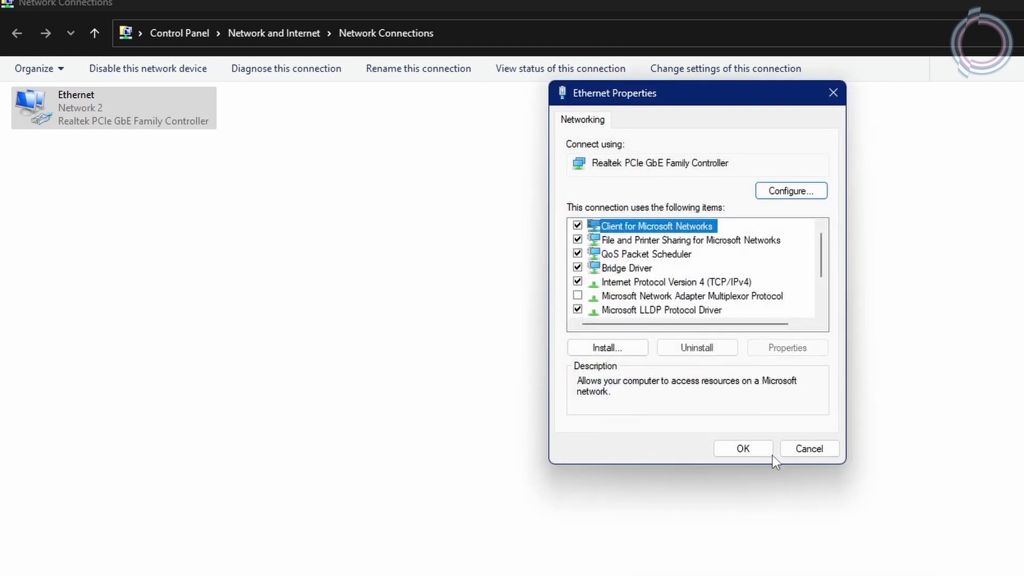
left_click(748, 450)
key("alt+F4")
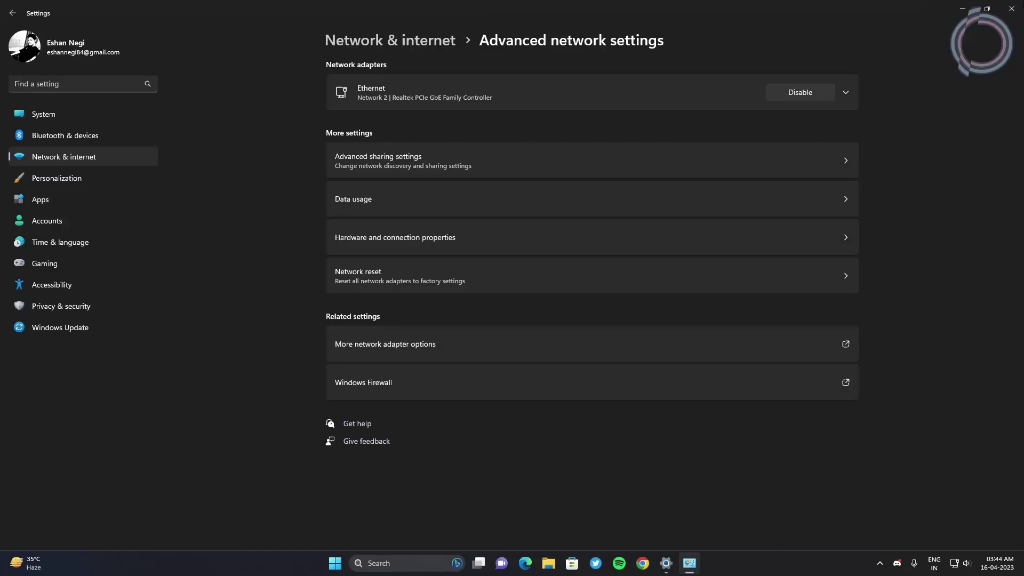
Close Settings, run ipconfig /flushdns in a new Command Prompt, then close the console.
key("alt+F4")
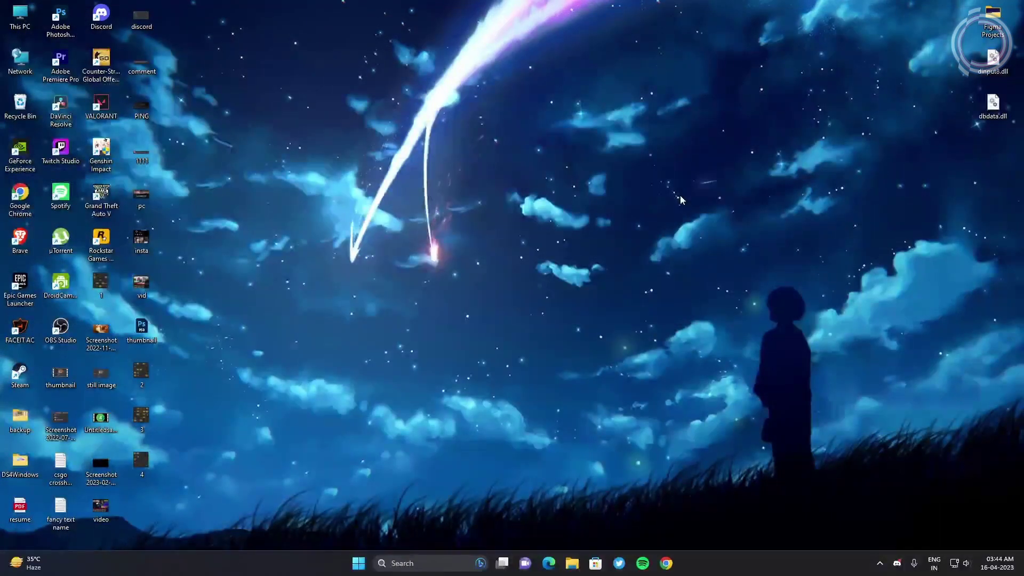
key("super")
type("cmd")
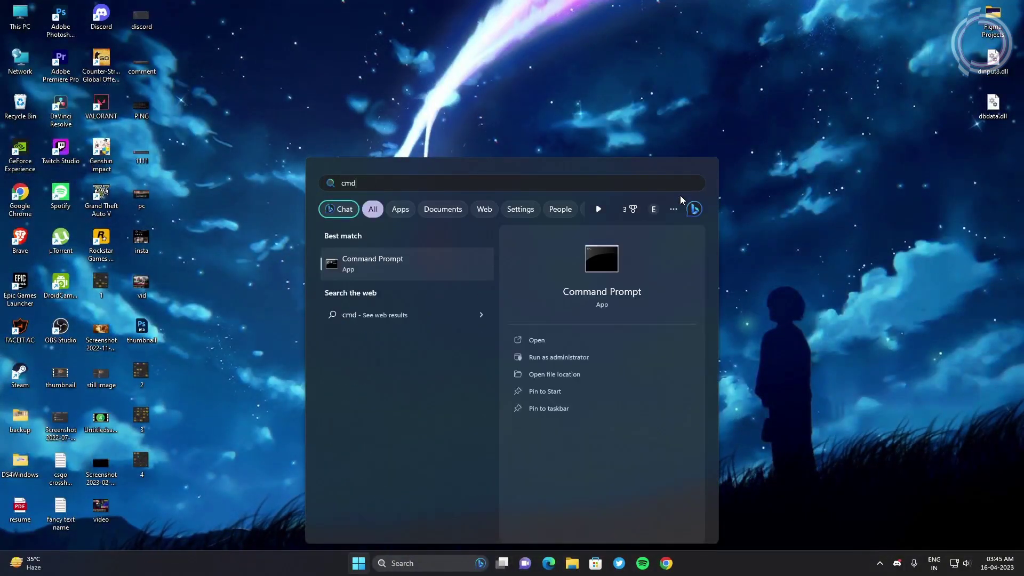
key("Return")
type("ip")
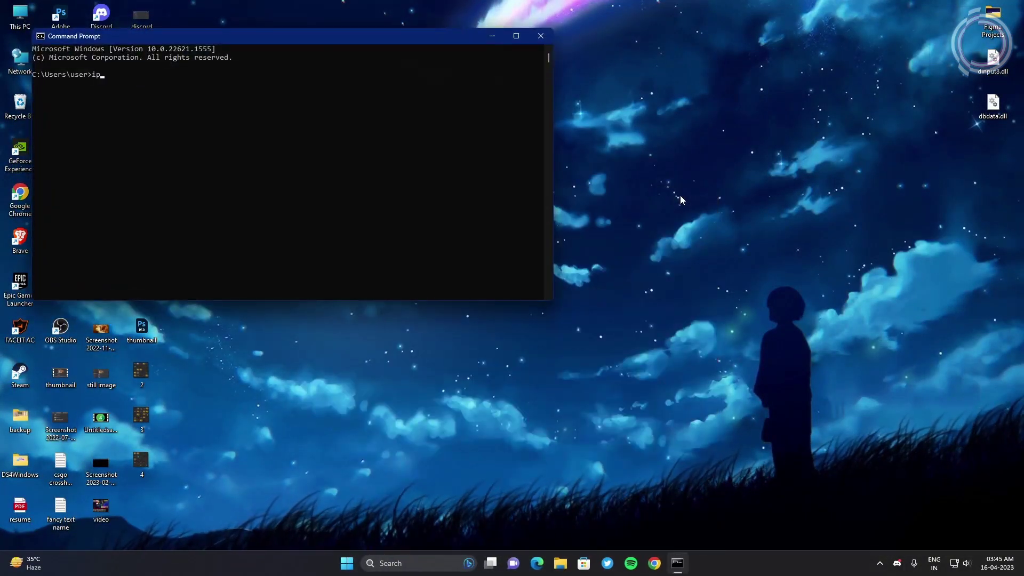
type("con")
type("fi")
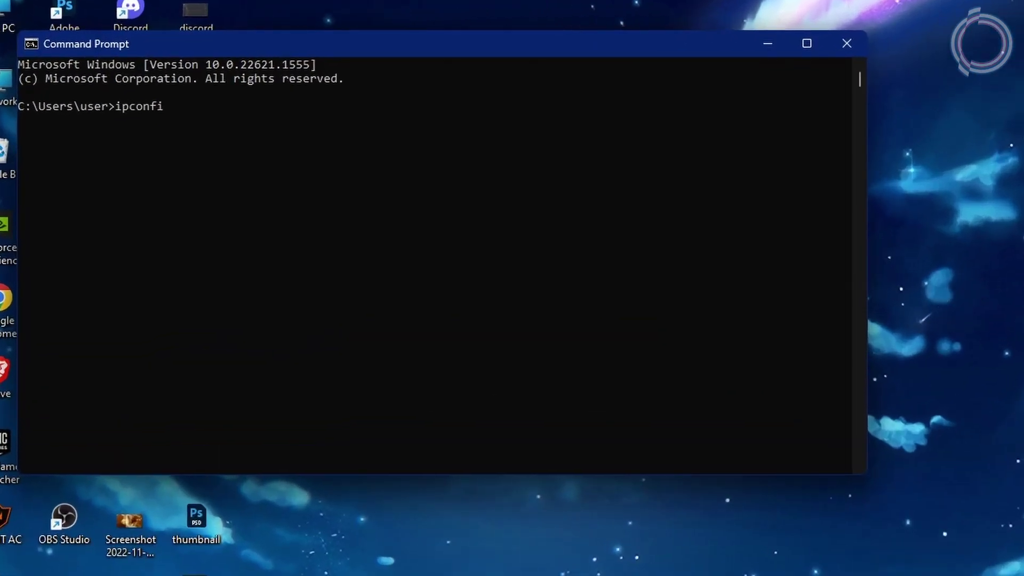
type("g /flu")
type("s")
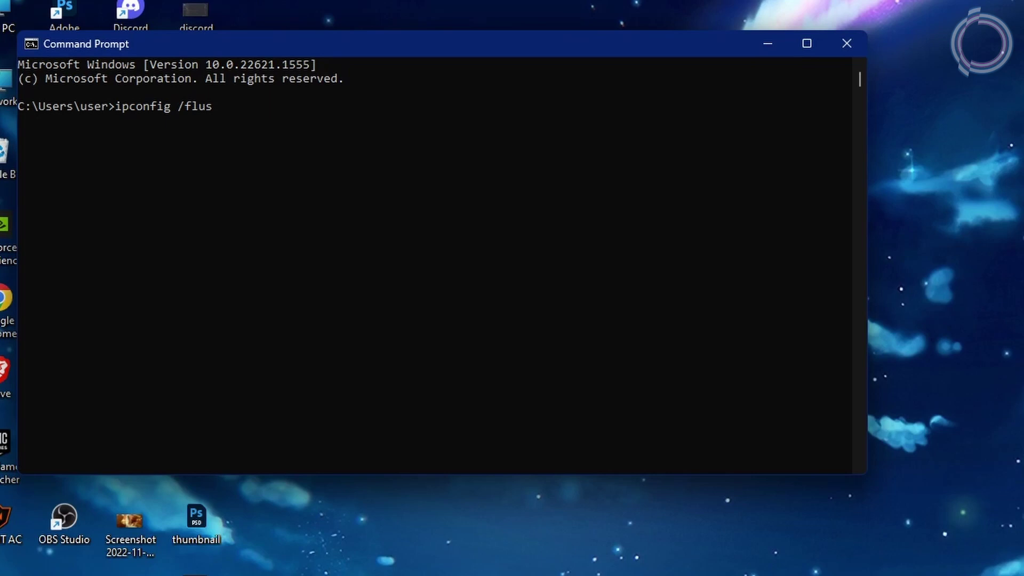
type("hdns")
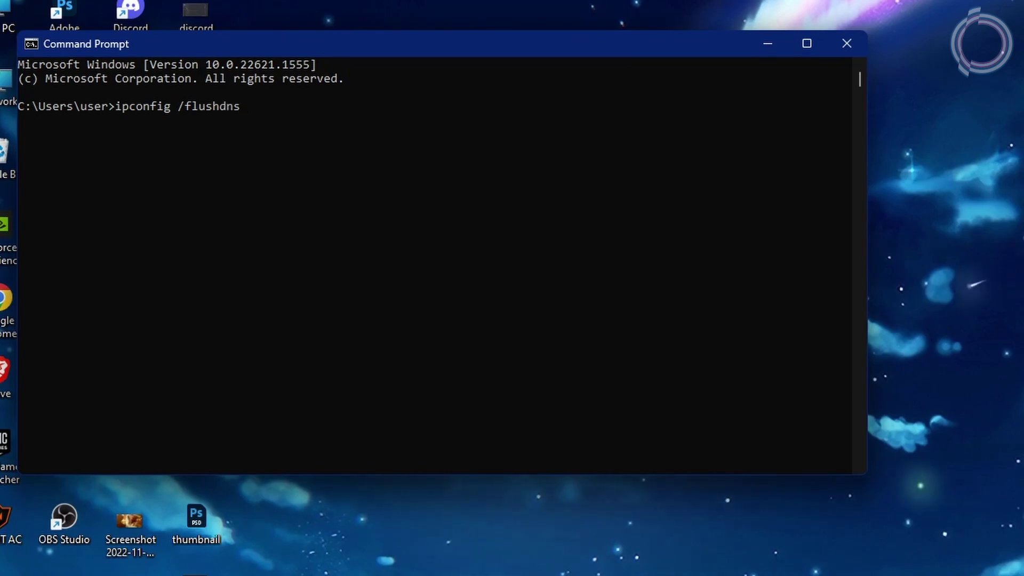
key("Return")
left_click(187, 108)
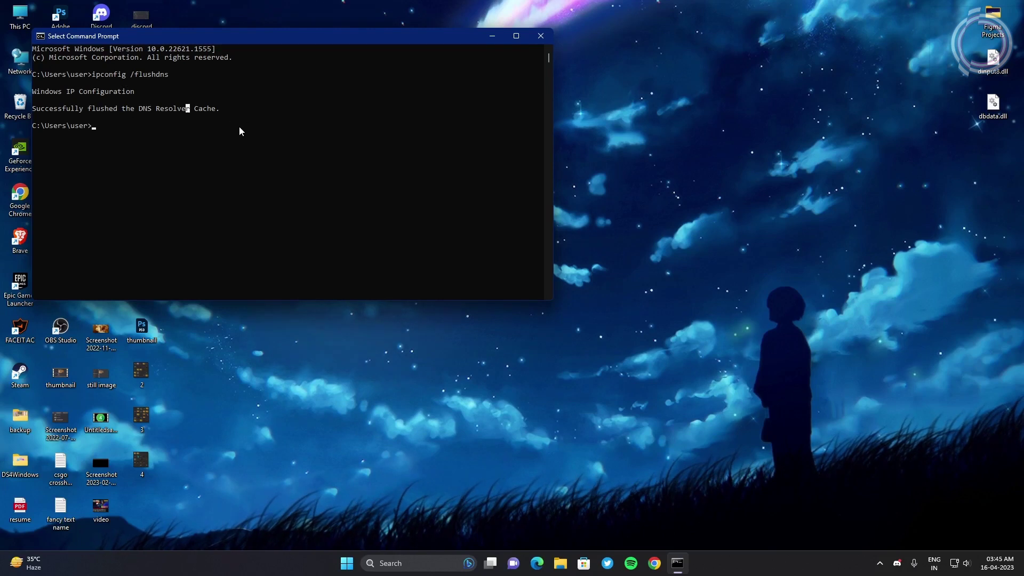
left_click(540, 36)
key("super")
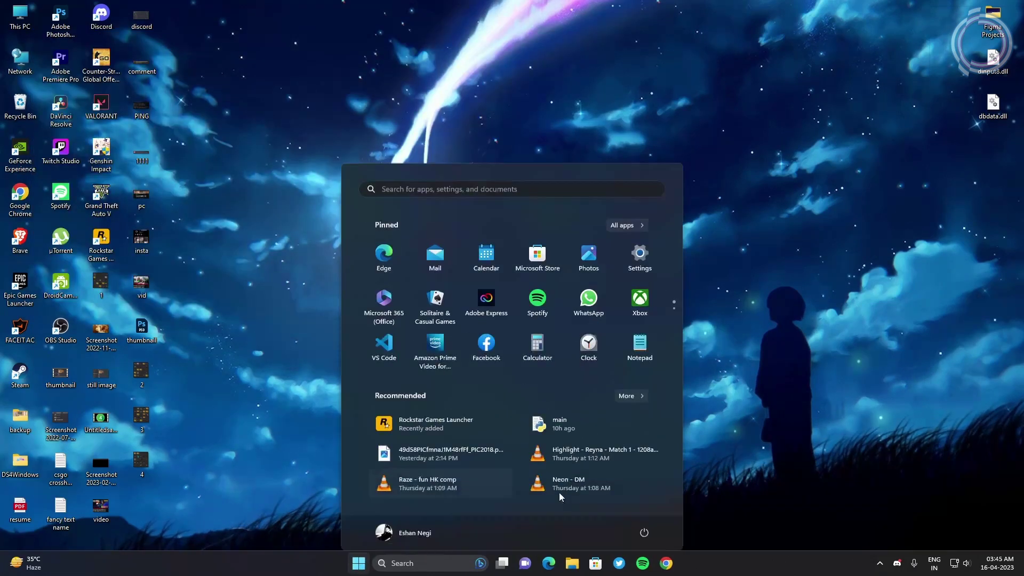
left_click(644, 527)
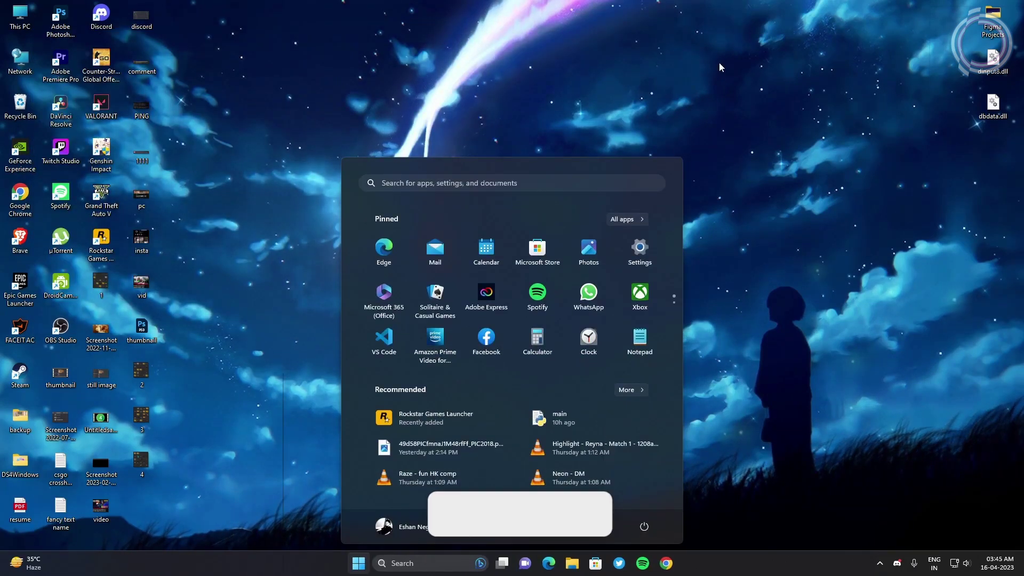
right_click(751, 102)
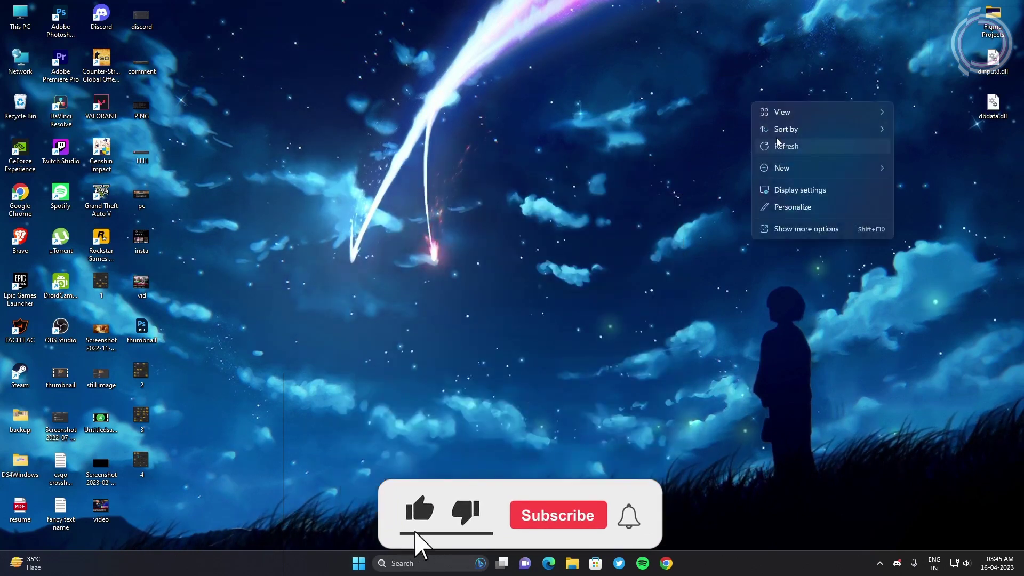